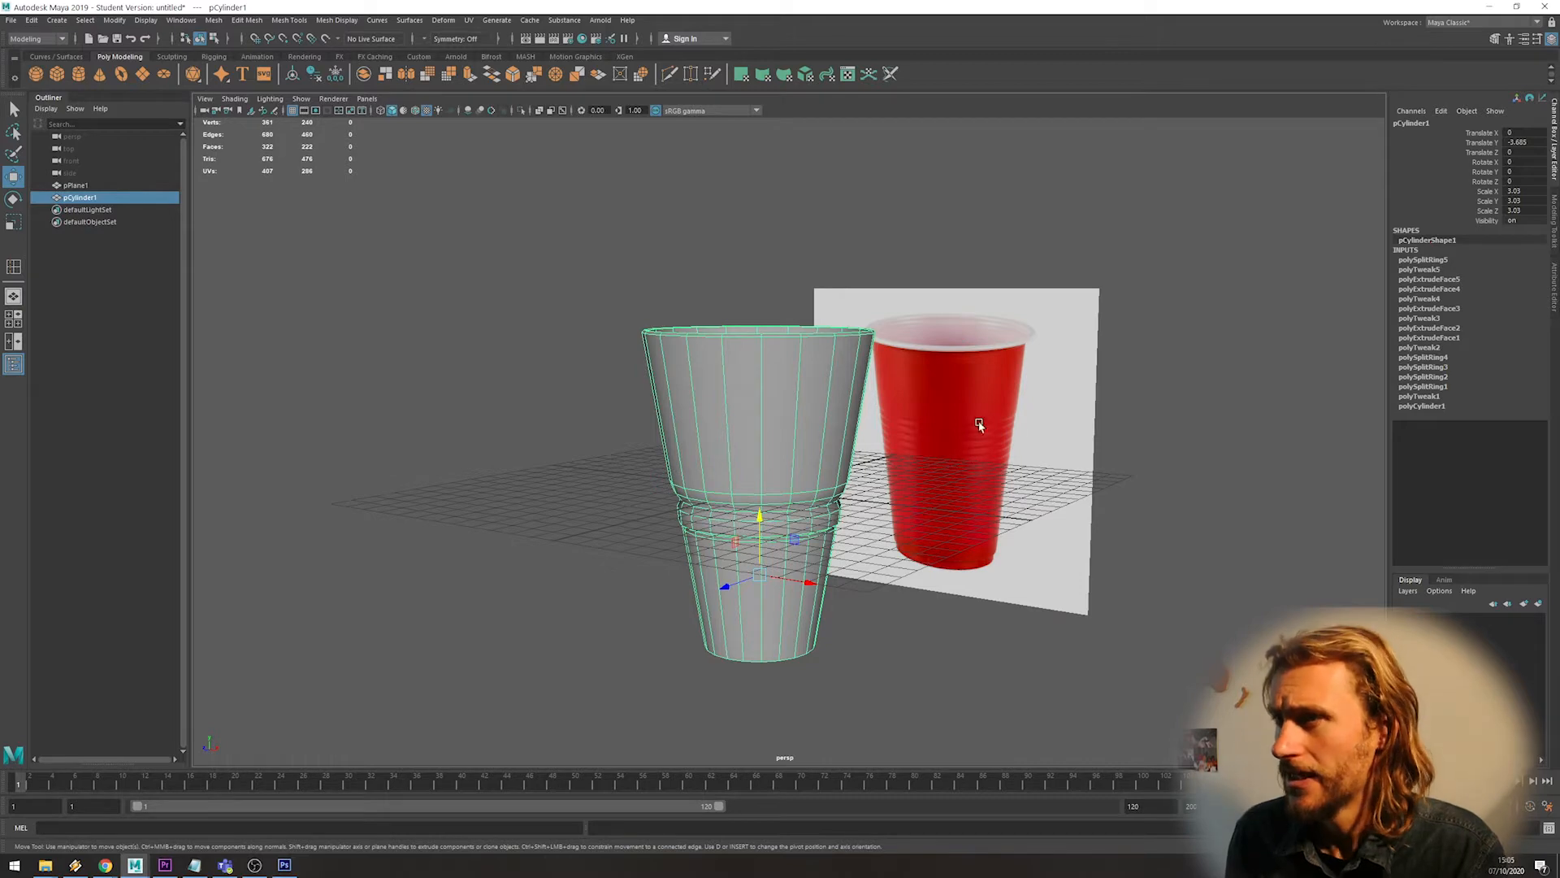
Show the cup and reference plane in the front view and switch both meshes to vertex selection
left_click(1007, 359)
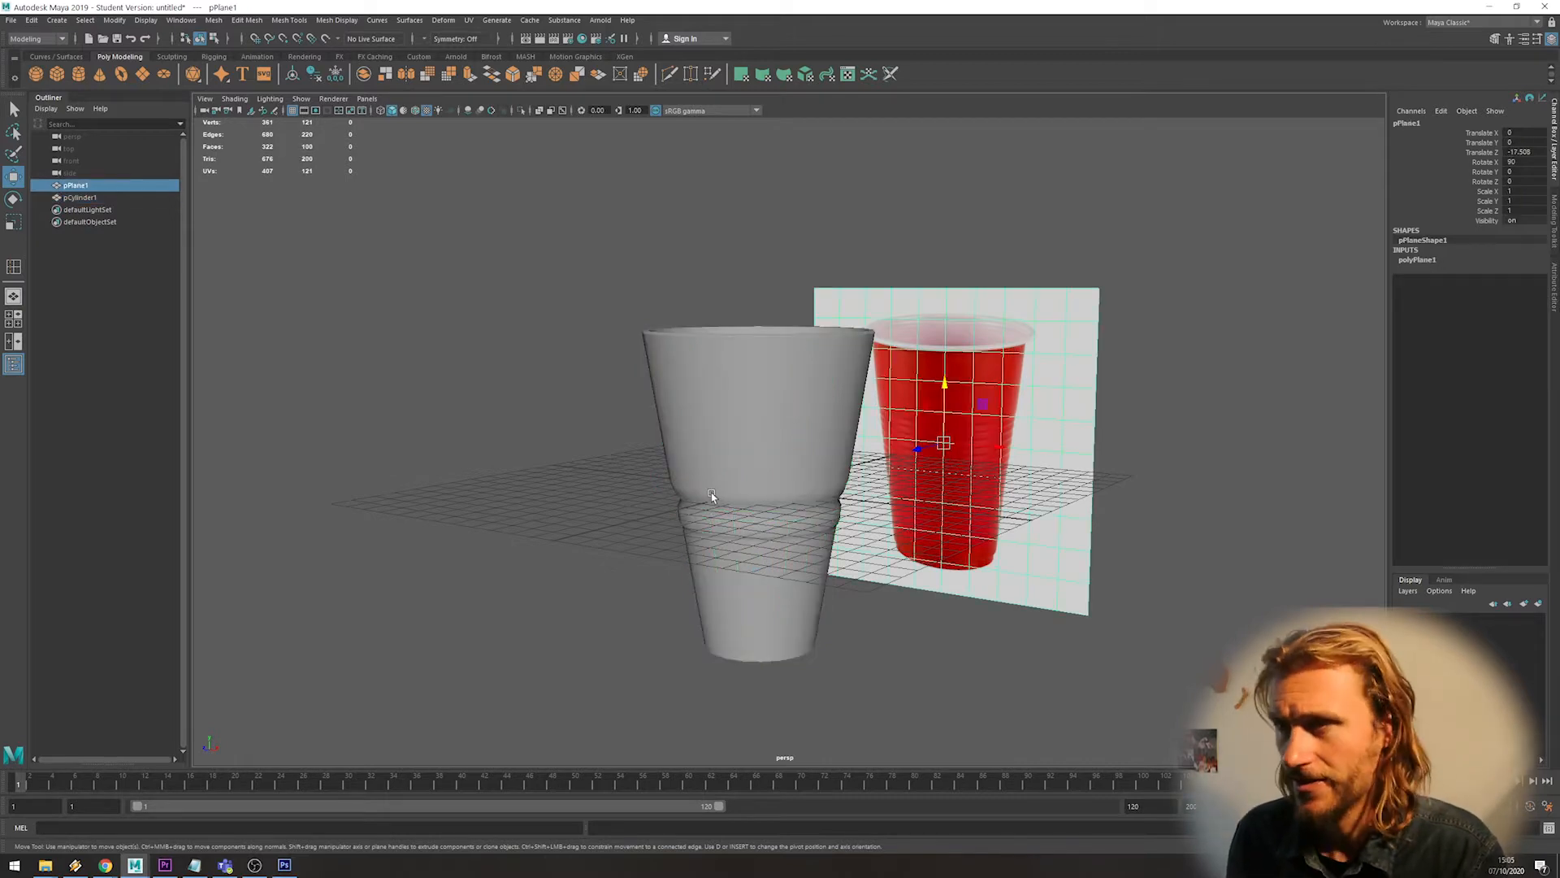
key("space")
key("space")
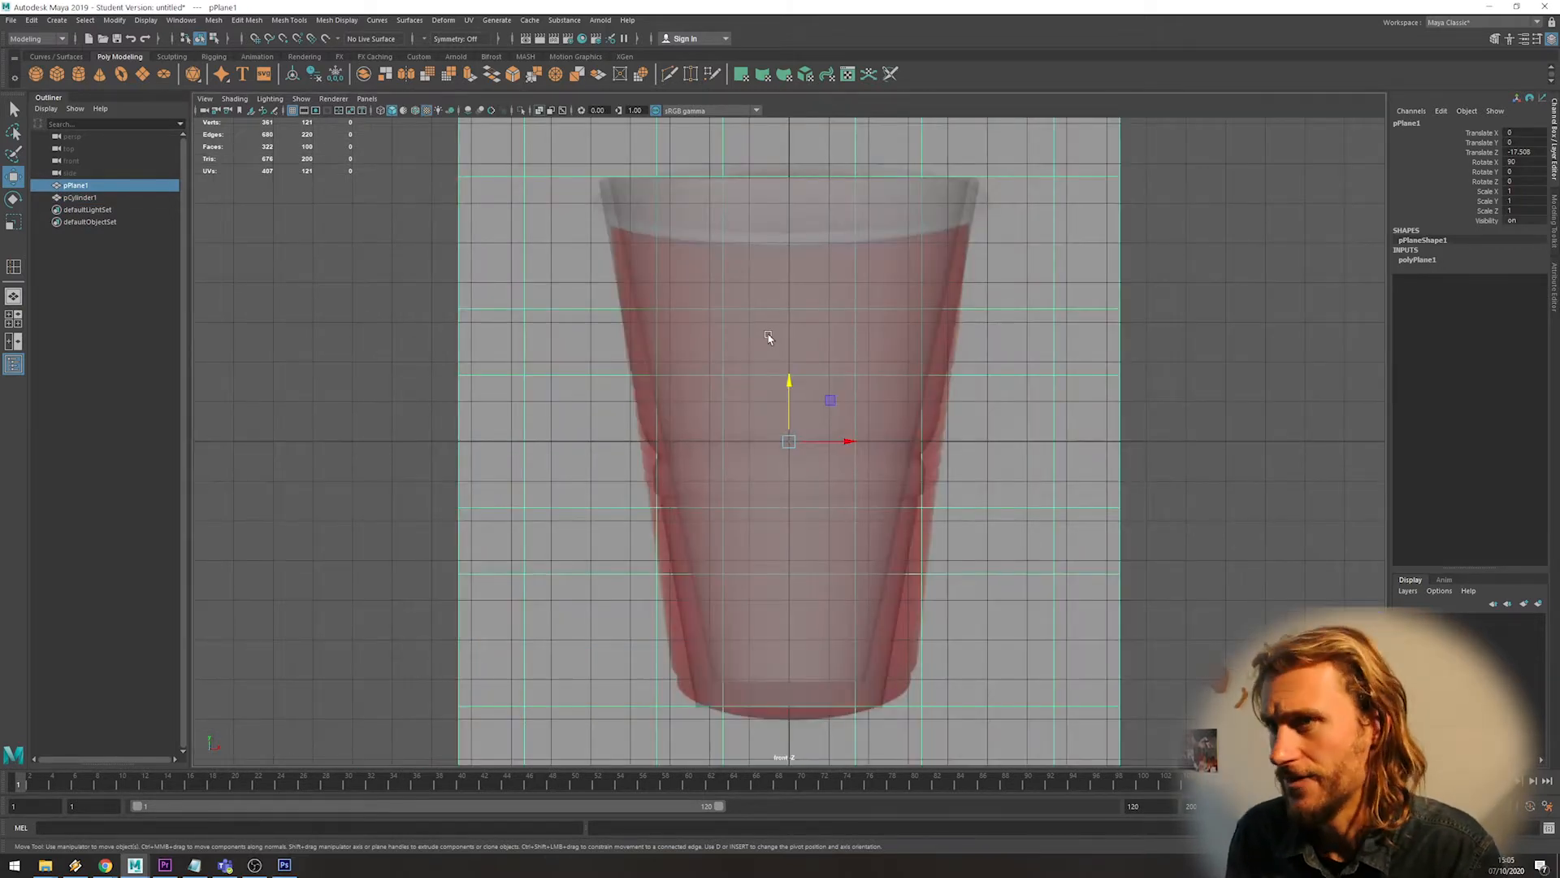
scroll(852, 276, "down", 2)
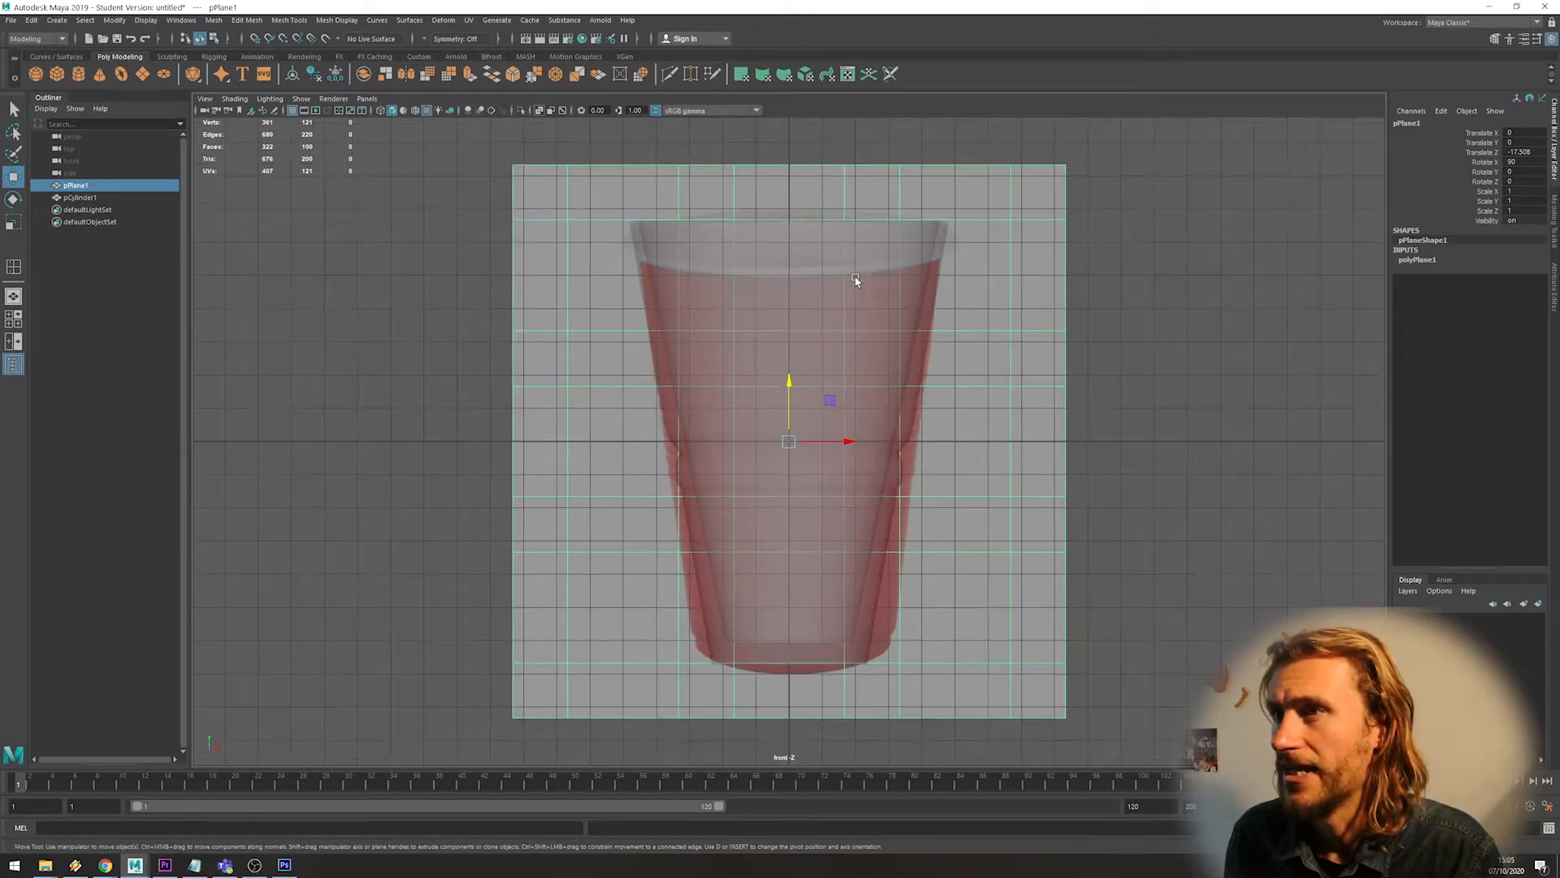
right_click(859, 316)
left_click(812, 327)
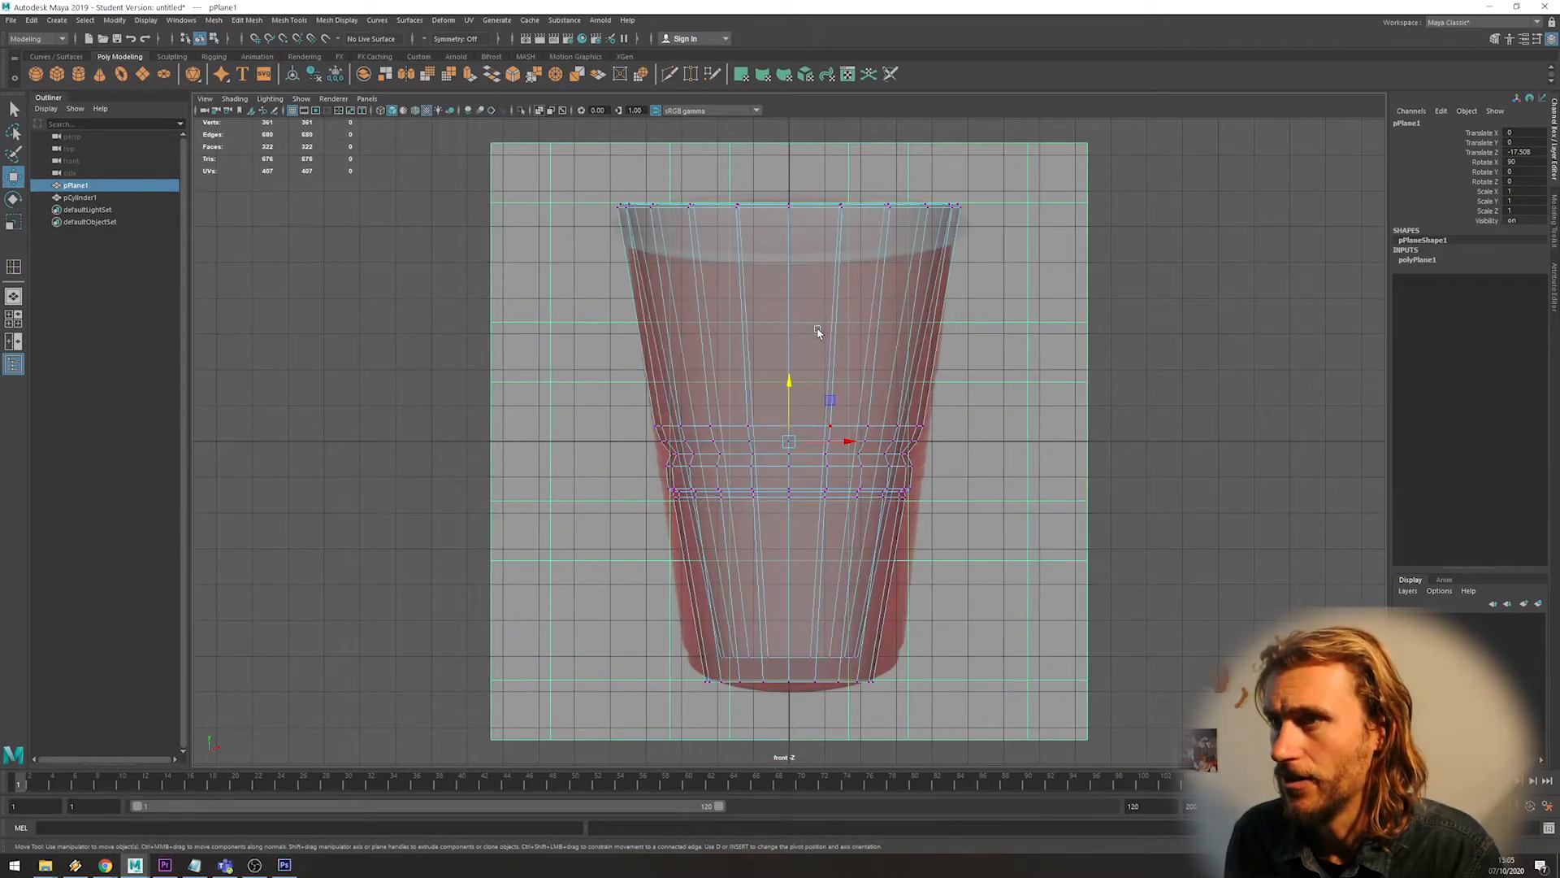
left_click_drag(1003, 187, 912, 237)
right_click(994, 269)
left_click(935, 272)
Try to move the vertices on one side of the cup's rim with the reference plane's overlapping vertices, and undo the move
left_click_drag(1013, 184, 809, 300)
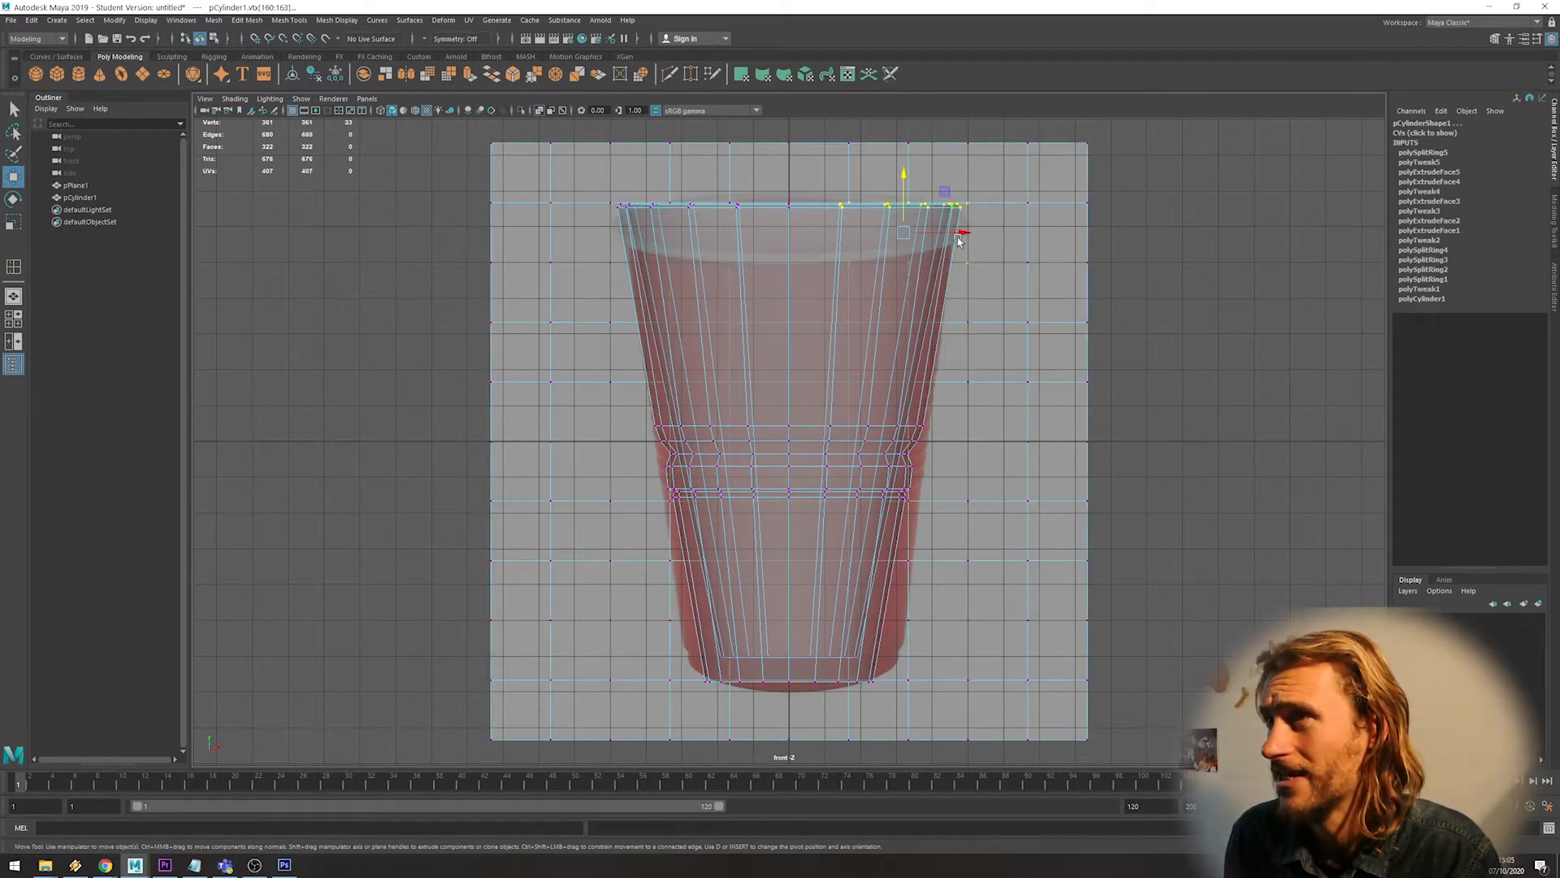
left_click_drag(898, 232, 916, 202)
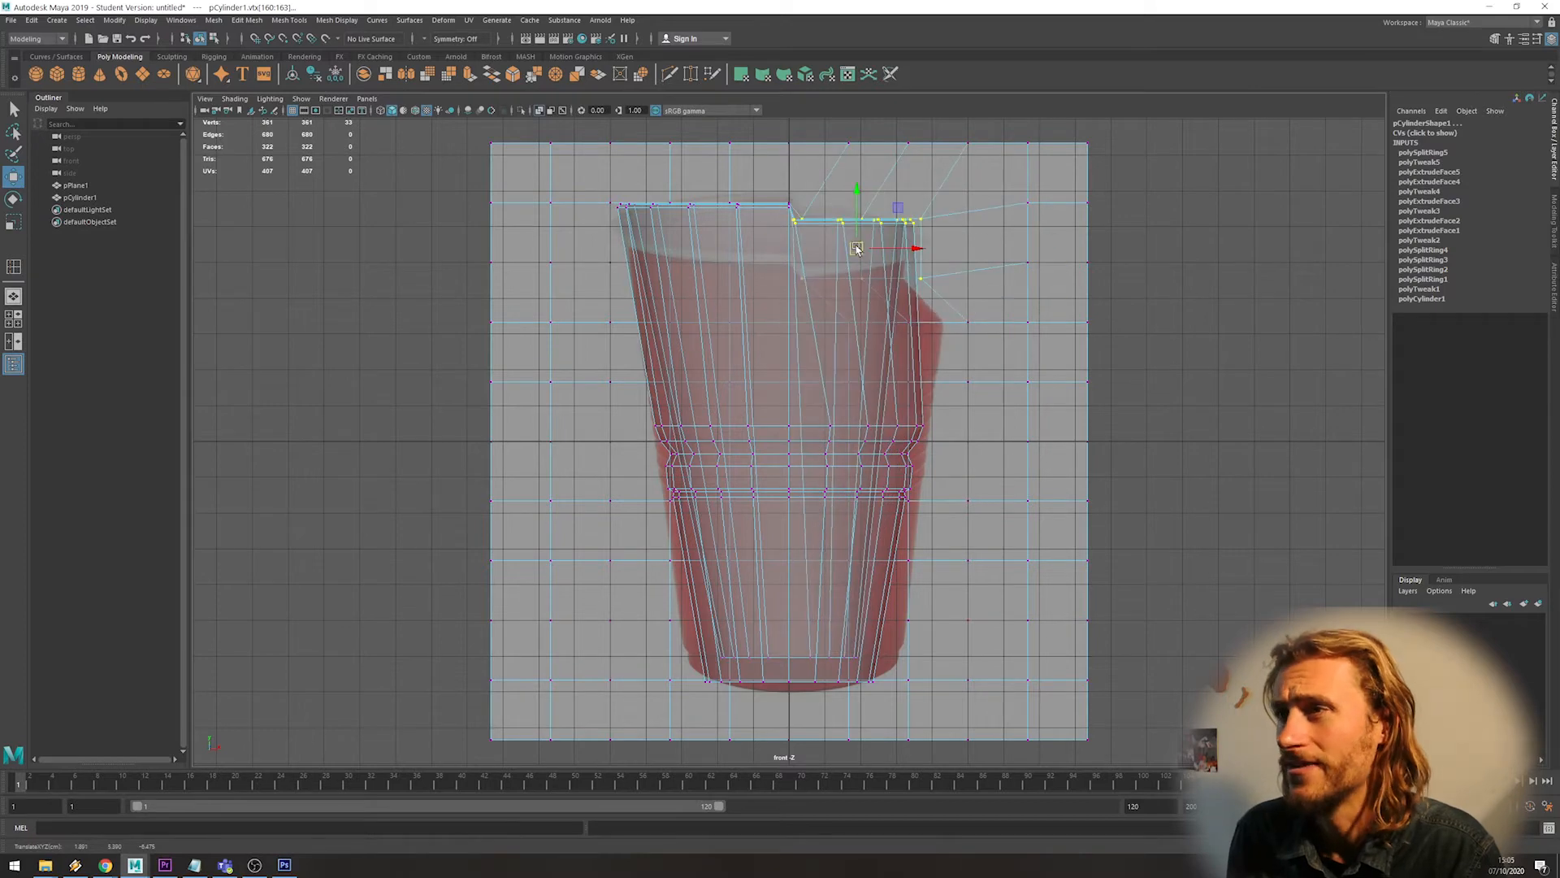
key("space")
left_click_drag(1123, 244, 1075, 274)
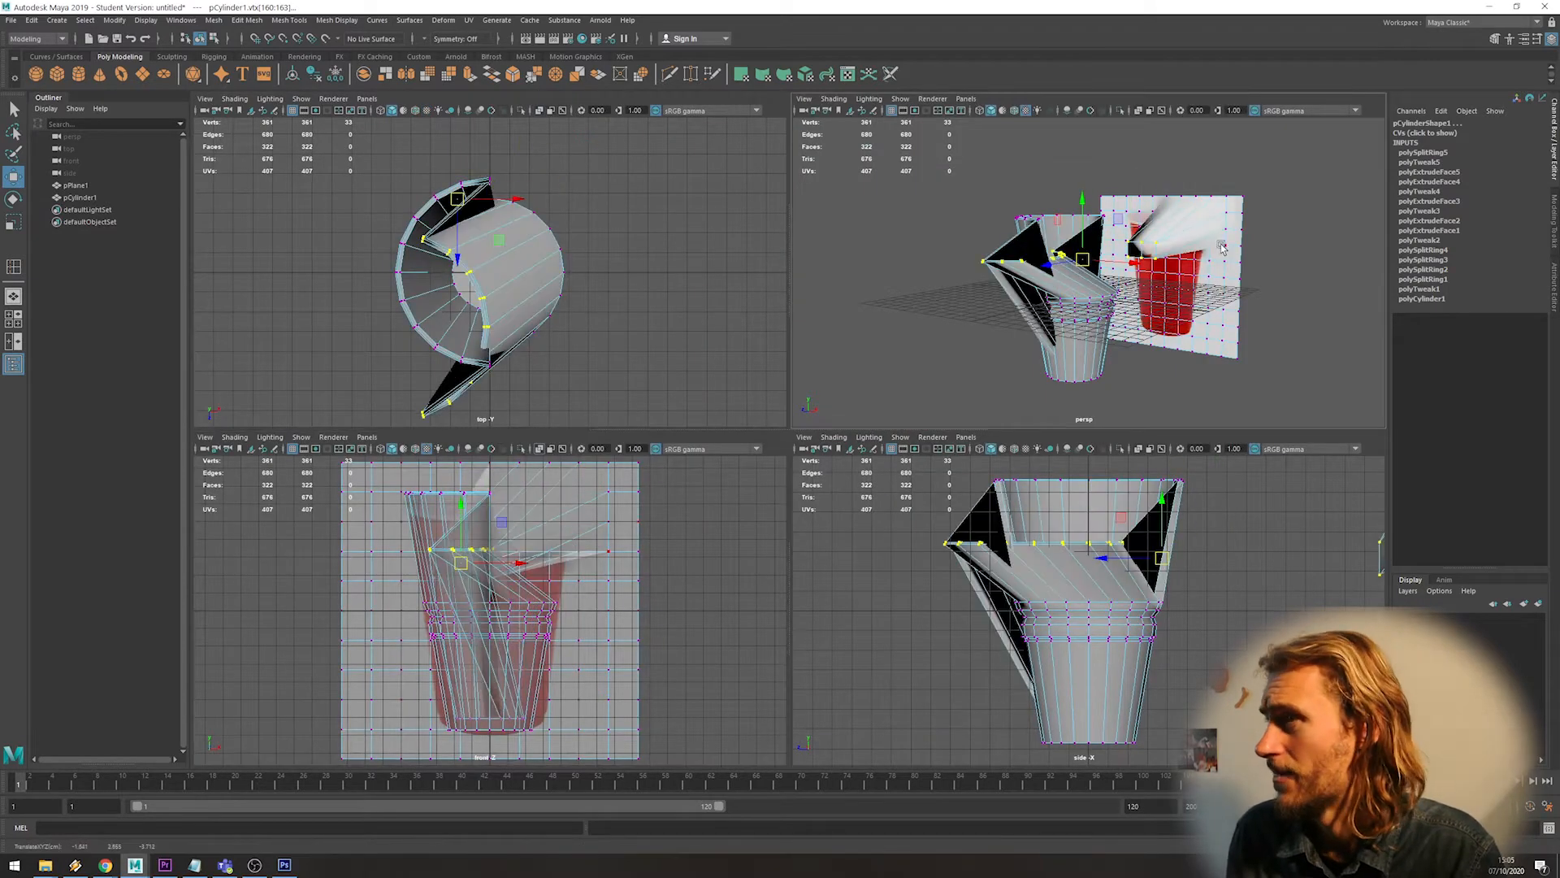
key("ctrl+z")
key("ctrl+z")
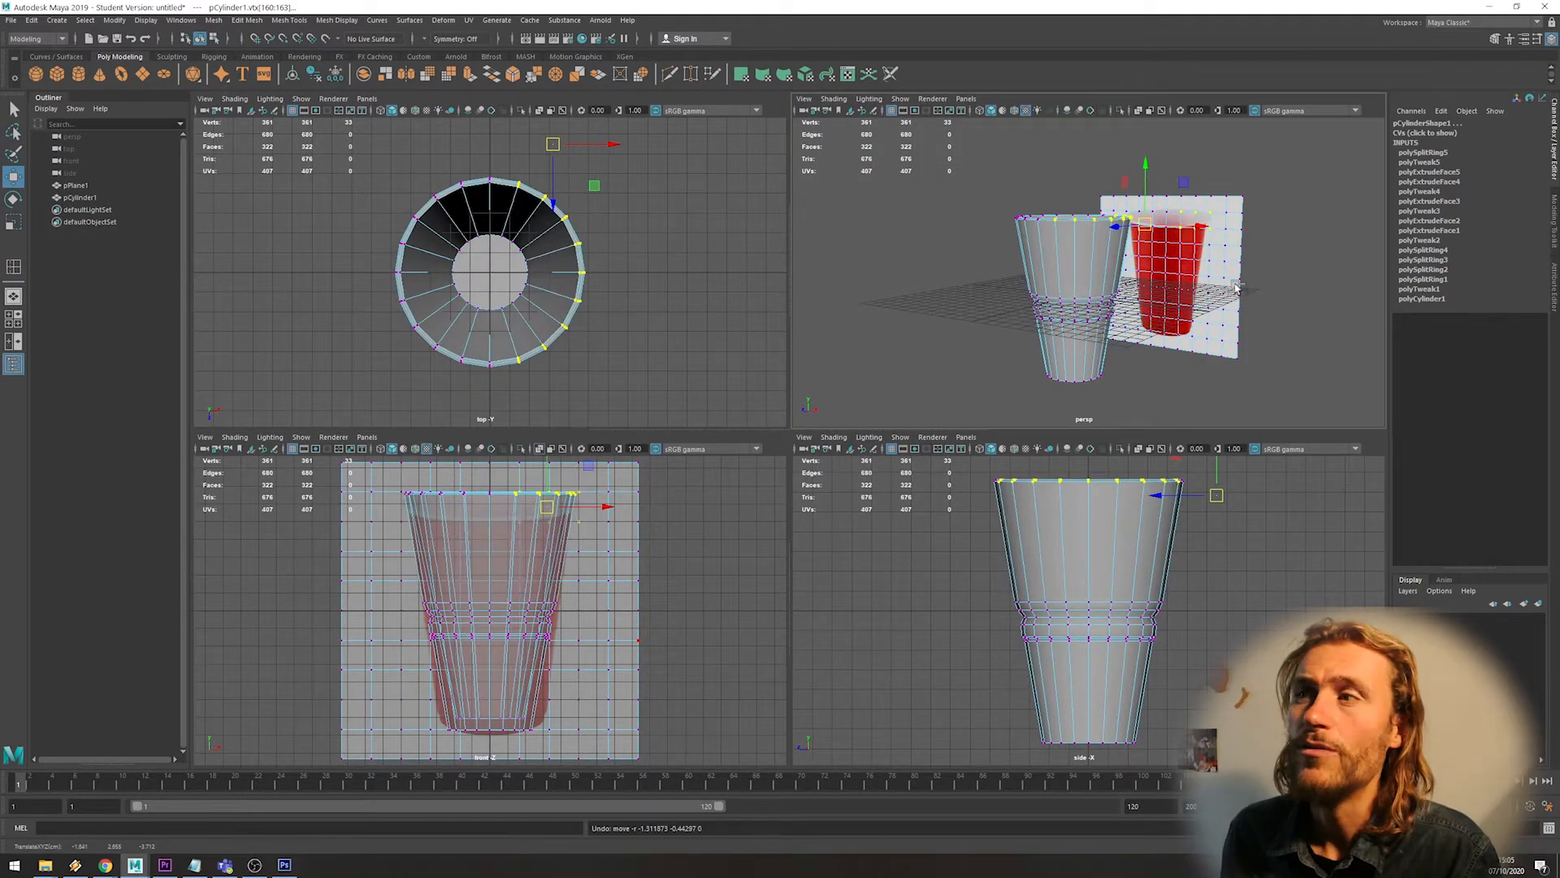
Return to object mode and create a display layer from the reference plane, toggling the layer's visibility off and back on
right_click_drag(1074, 246, 1255, 202)
left_click(1213, 244)
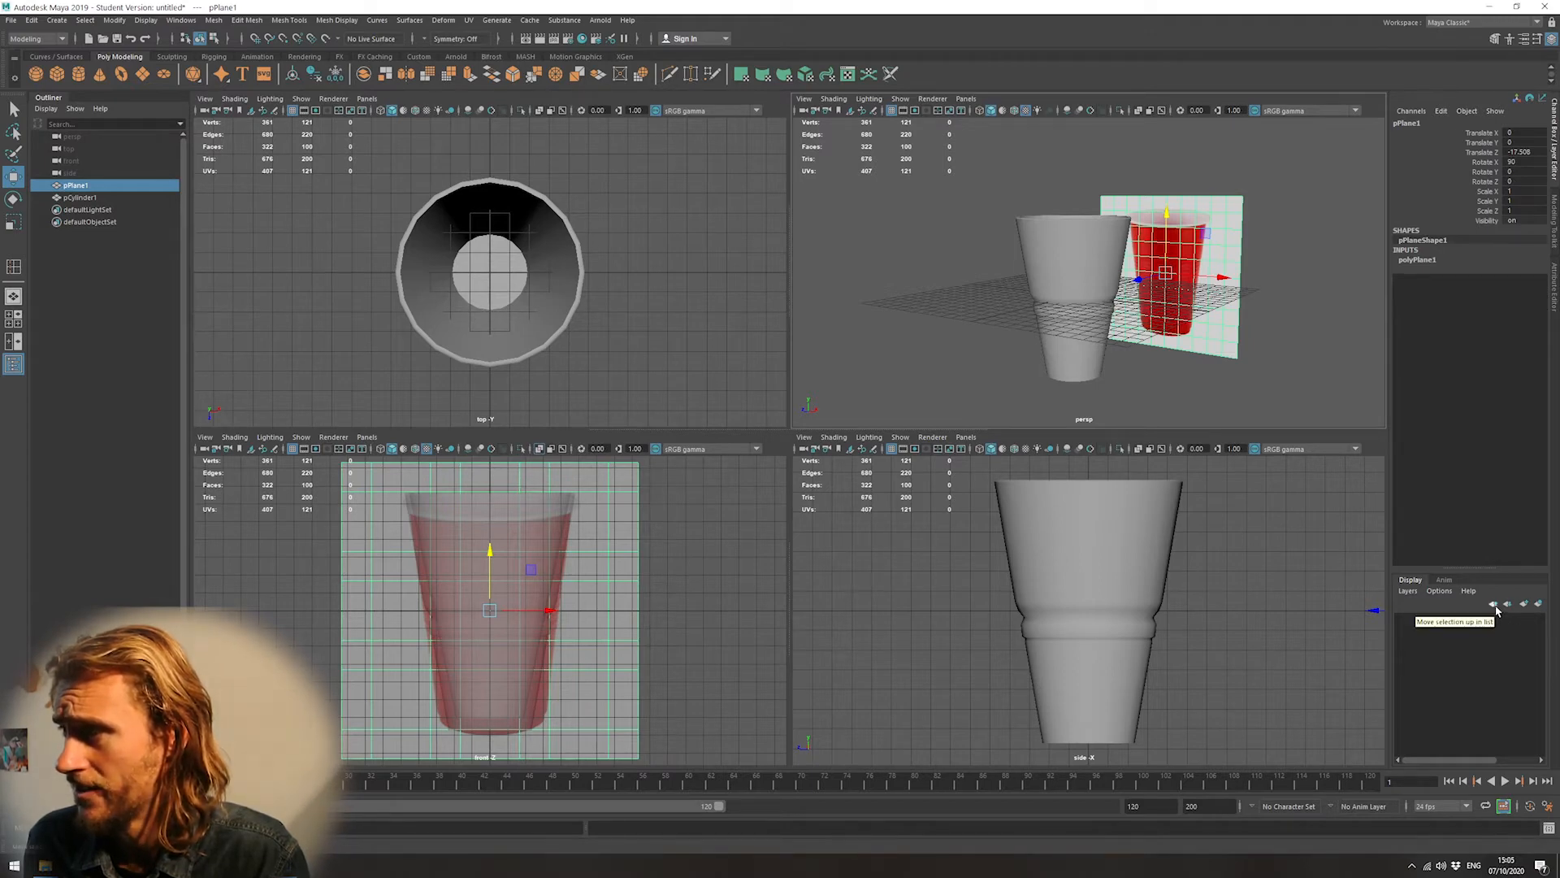
left_click(1540, 605)
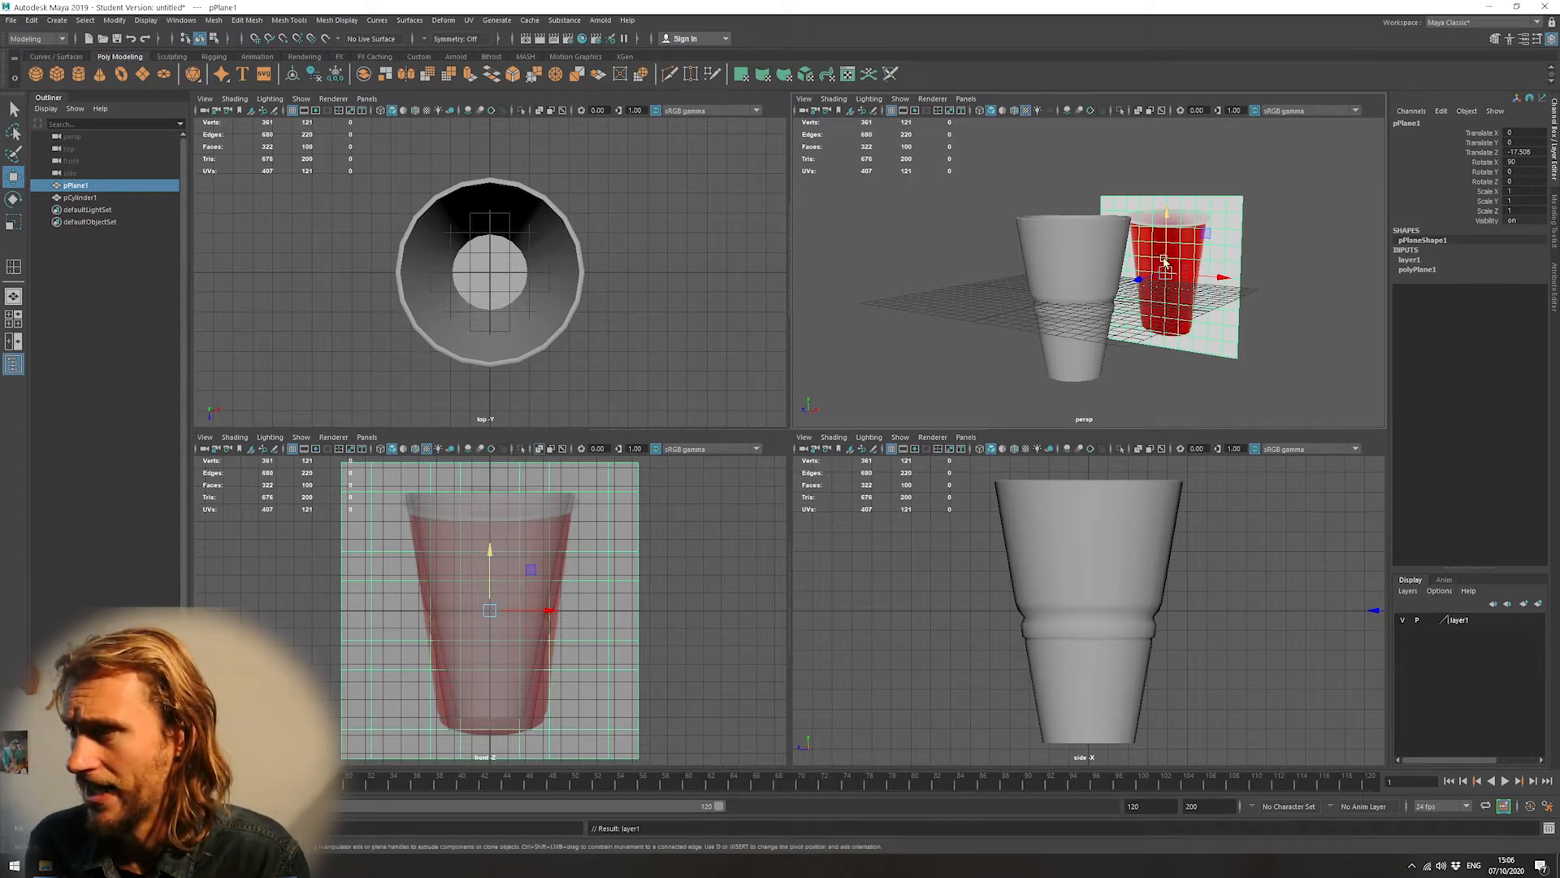
left_click(1404, 621)
left_click(1403, 620)
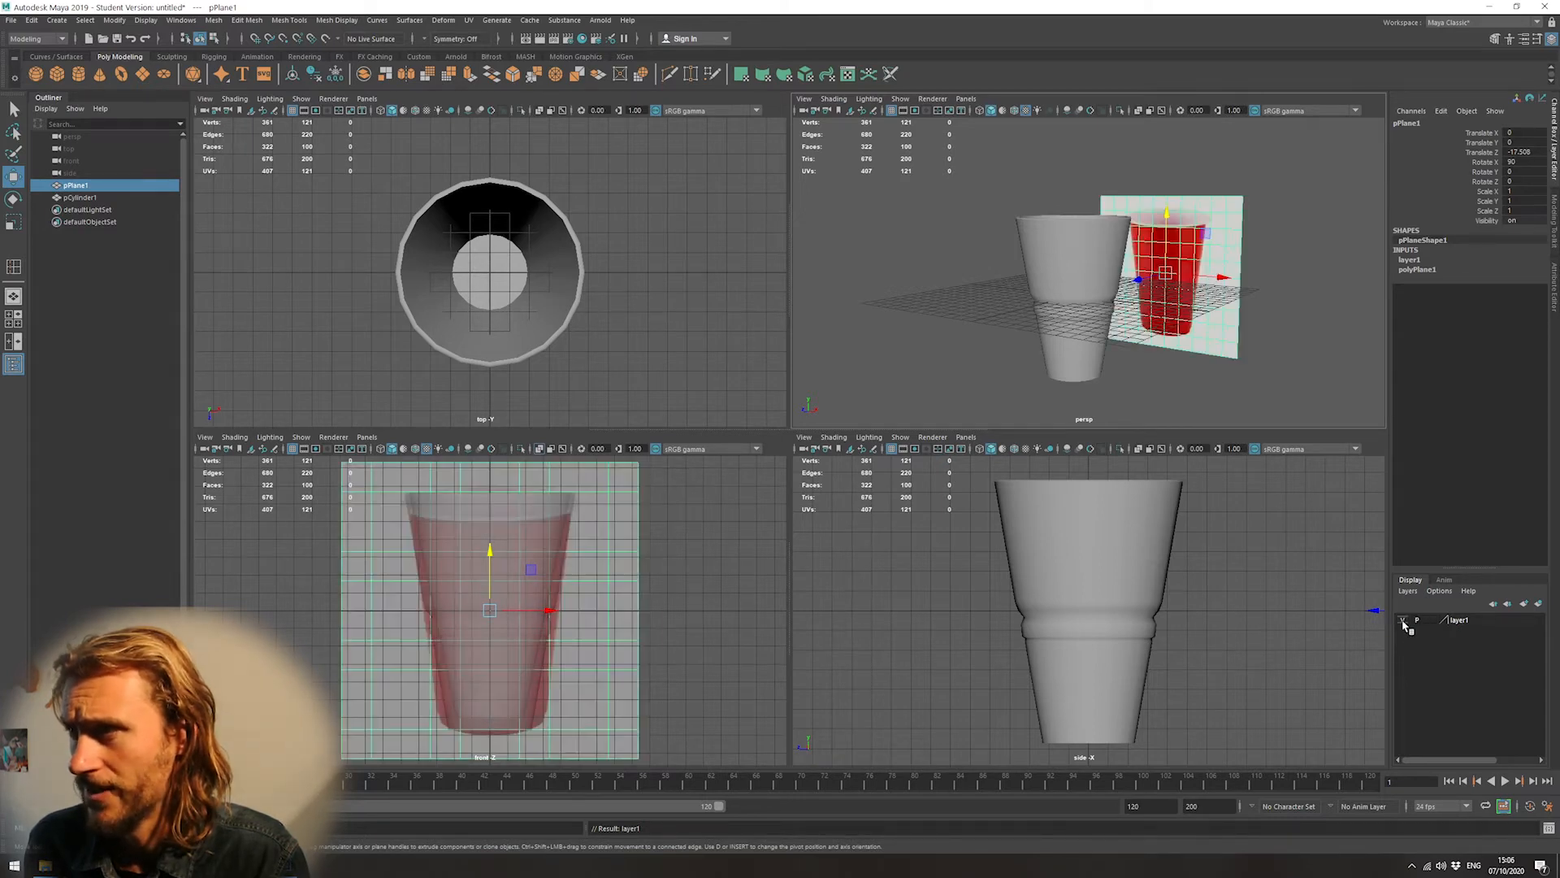
Rename the reference plane's display layer to Ref_cup and save it
double_click(1462, 621)
left_click_drag(597, 313, 558, 319)
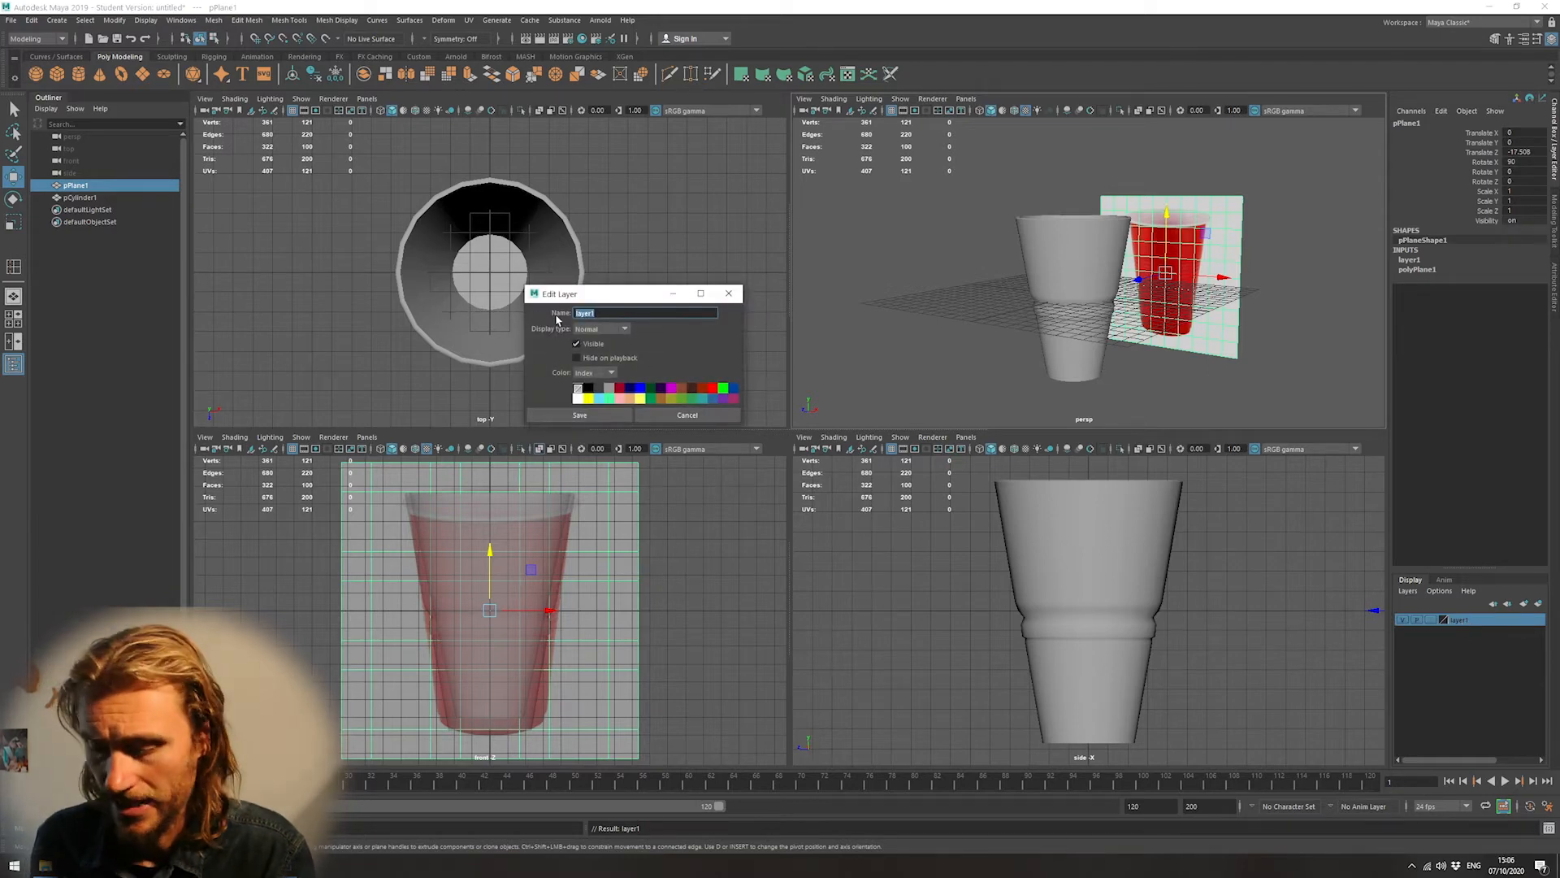
type("Ref")
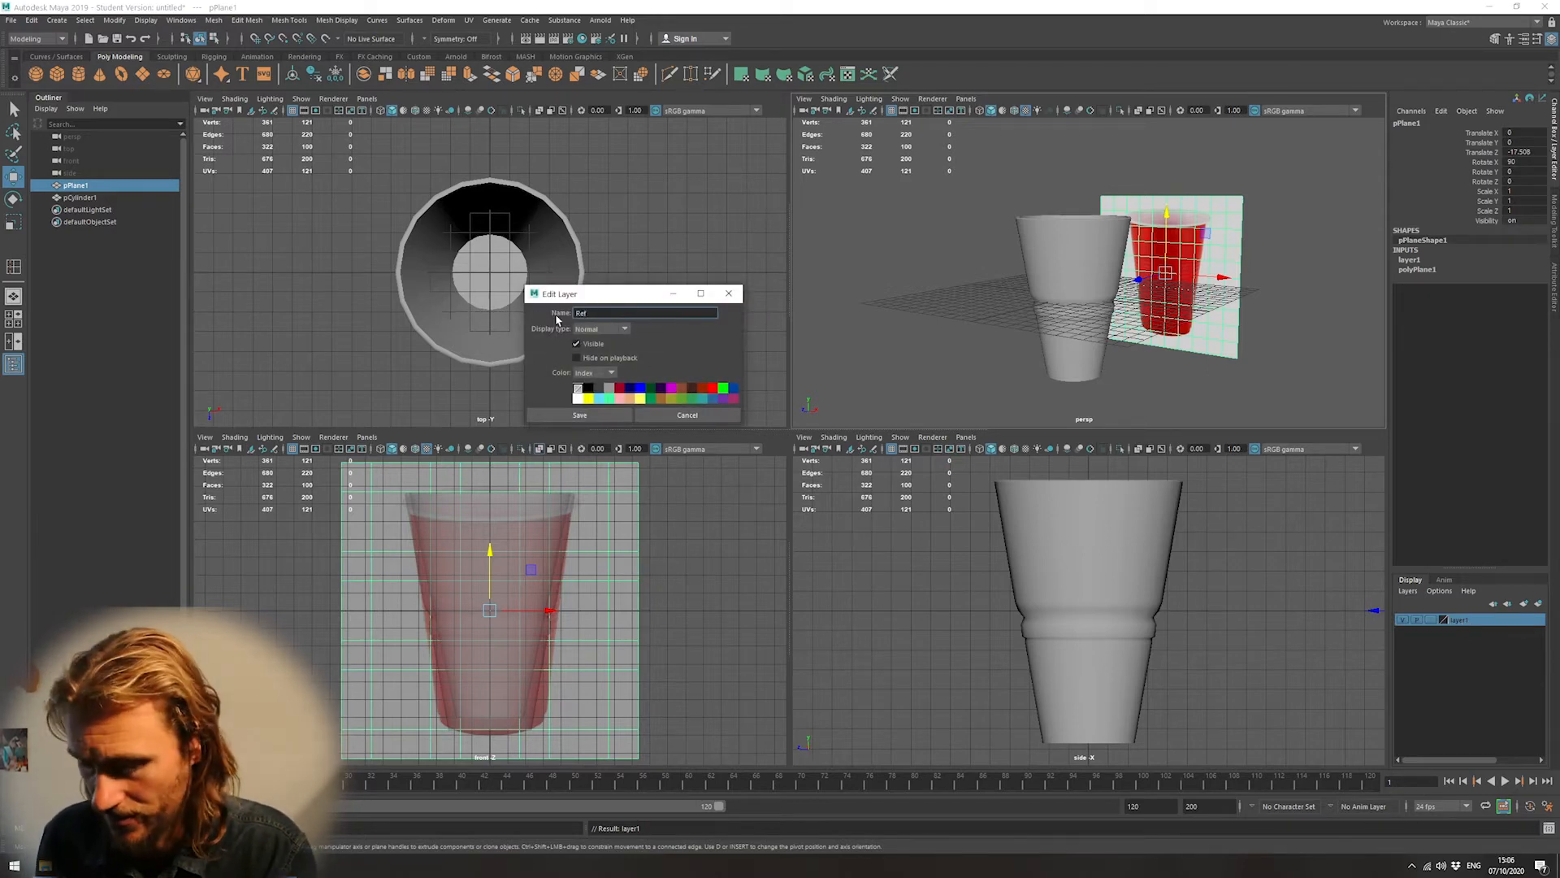
type("_cup")
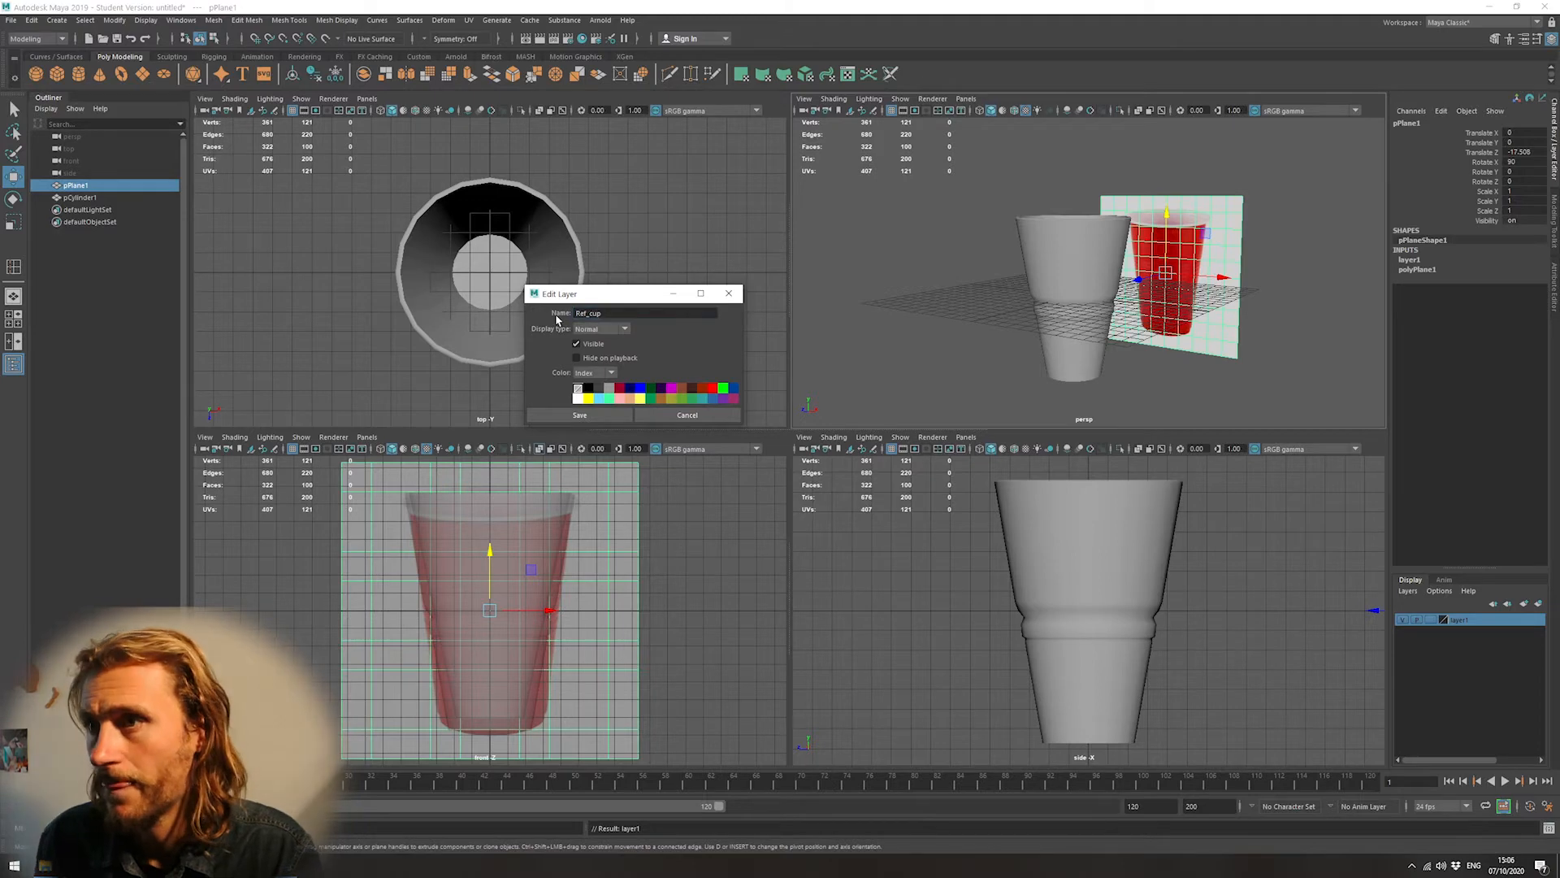
left_click(579, 415)
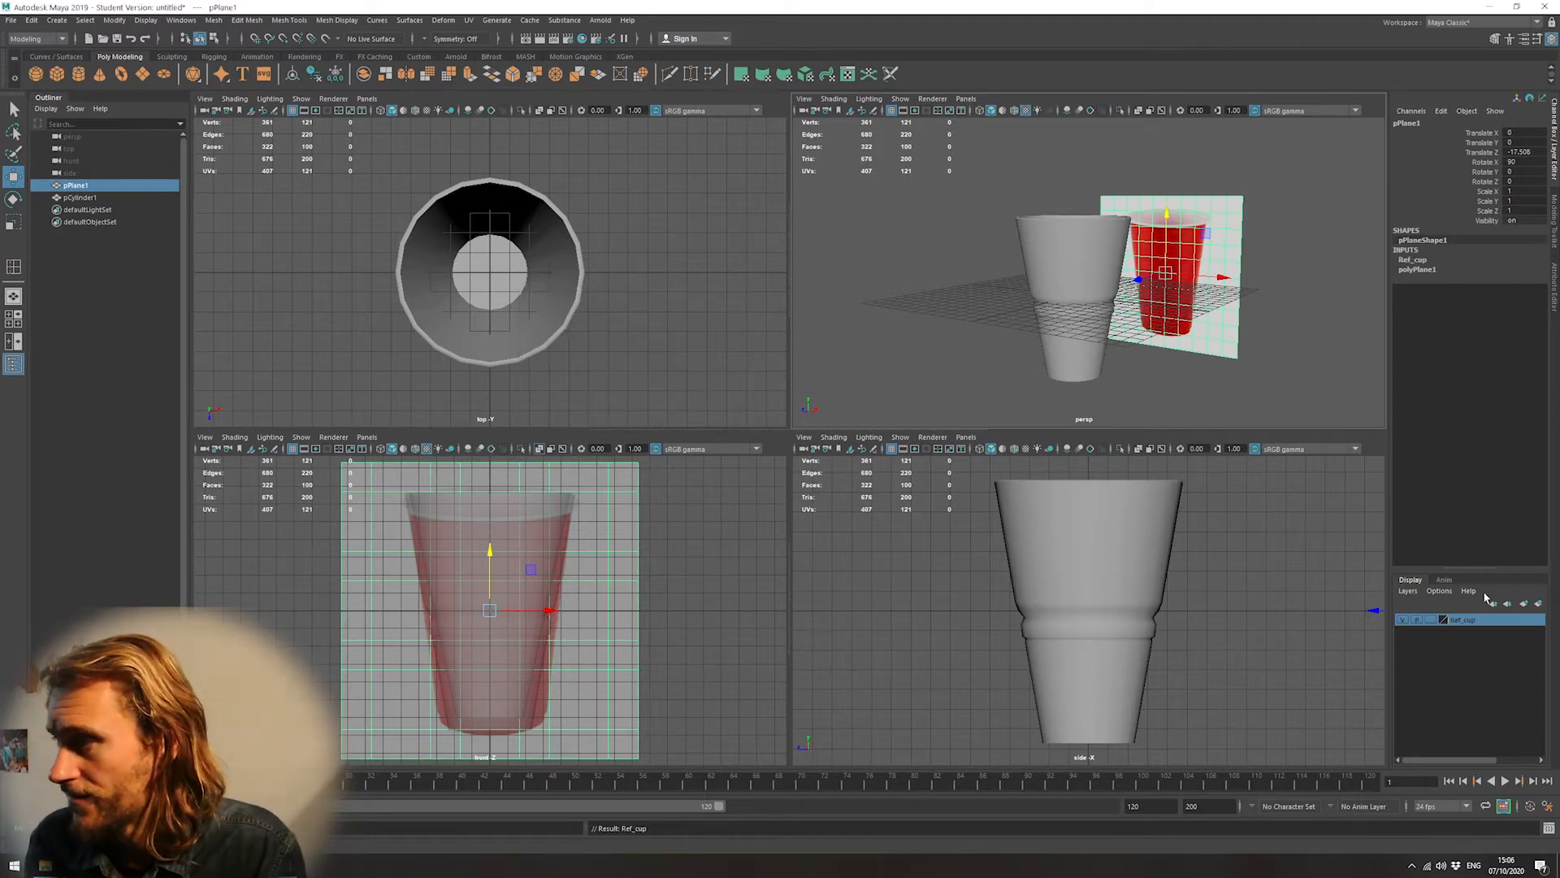
Cycle the Ref_cup layer through Template to Reference and test whether its plane can be selected
left_click(1432, 621)
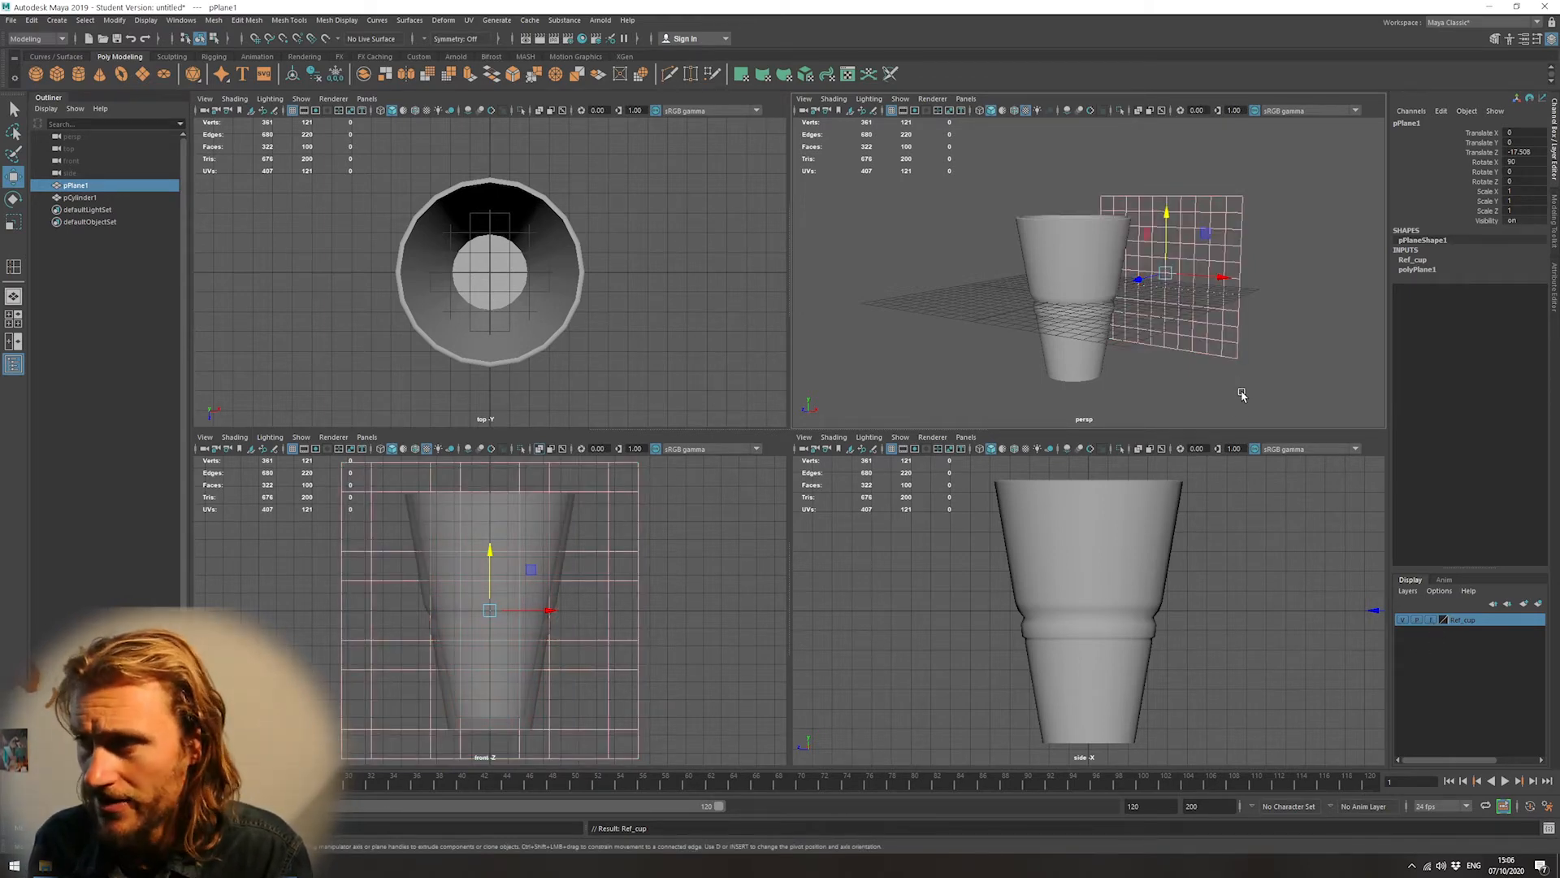
left_click(1433, 621)
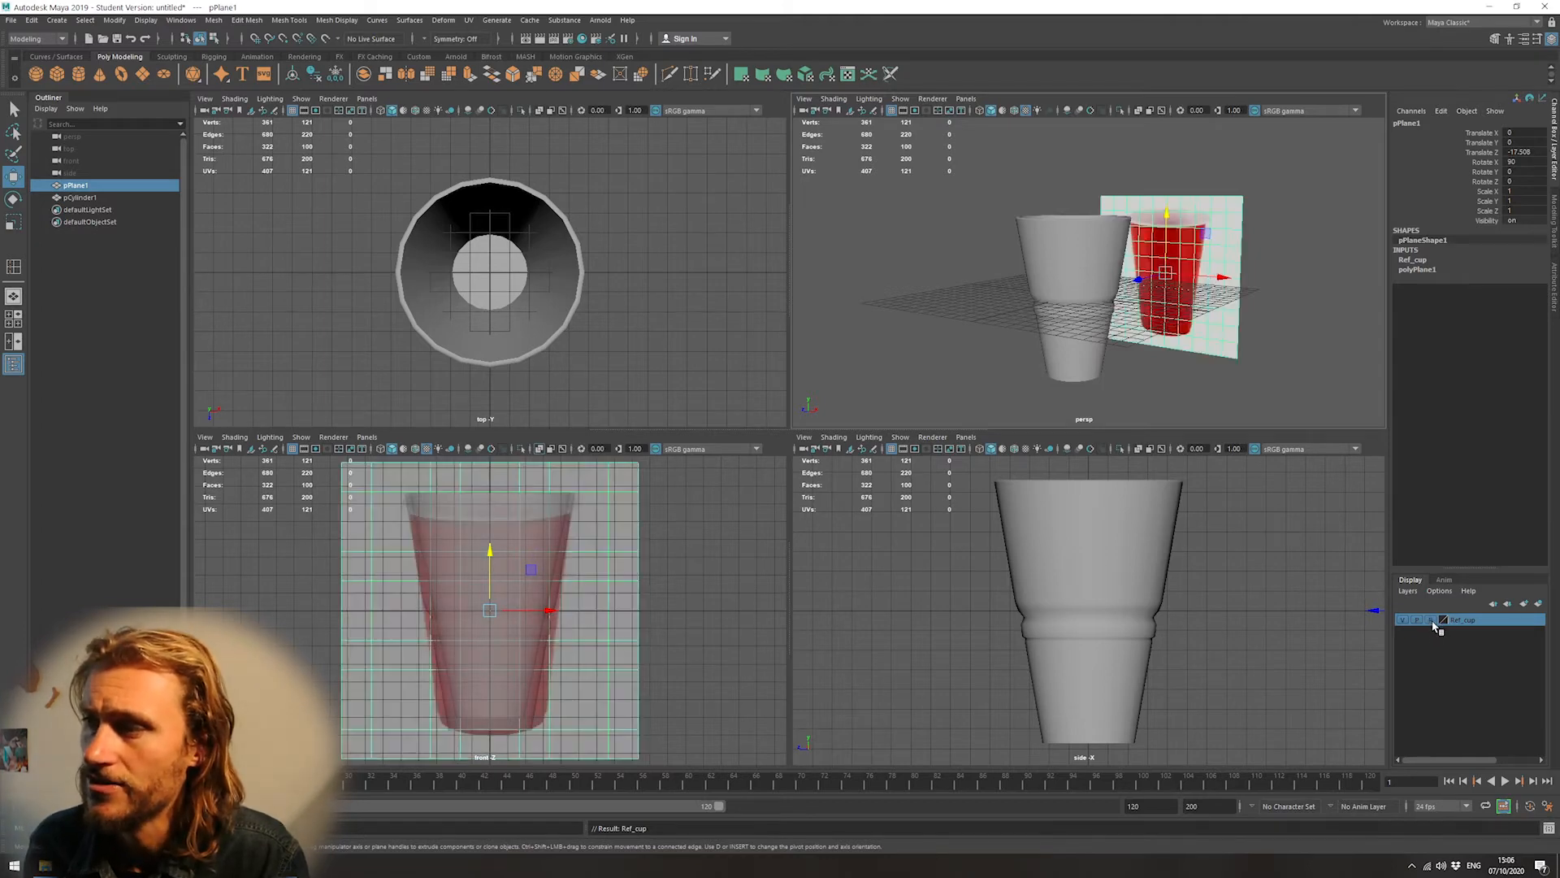
left_click(1202, 378)
left_click(1153, 227)
left_click(1183, 233)
left_click_drag(1245, 250, 1197, 306)
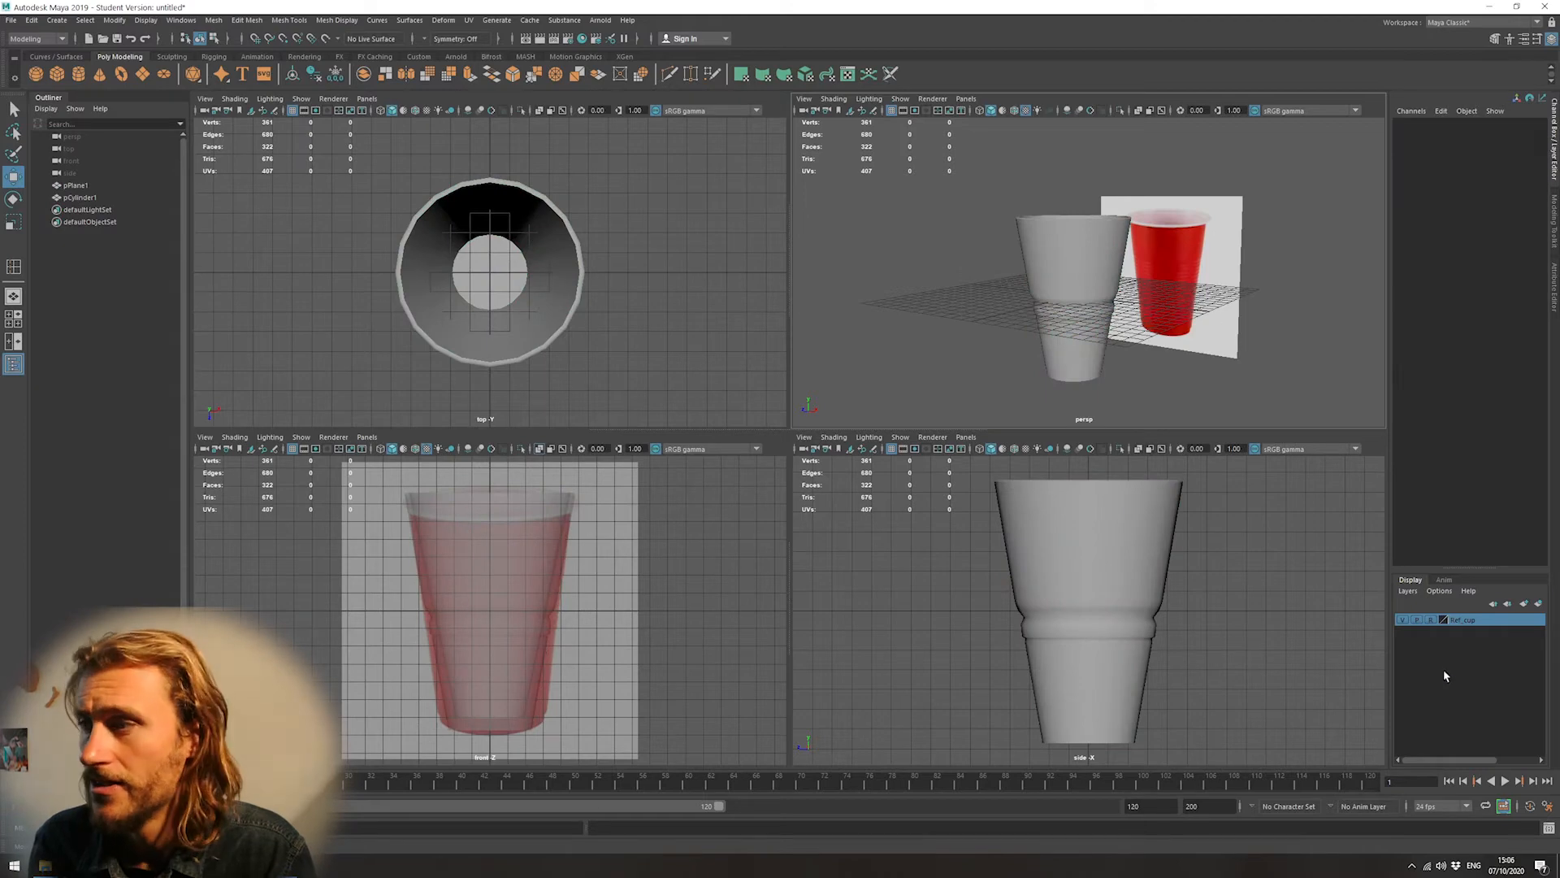
Select the reference plane and set the Ref_cup layer's display type to Reference, passing through Template
left_click(1166, 256)
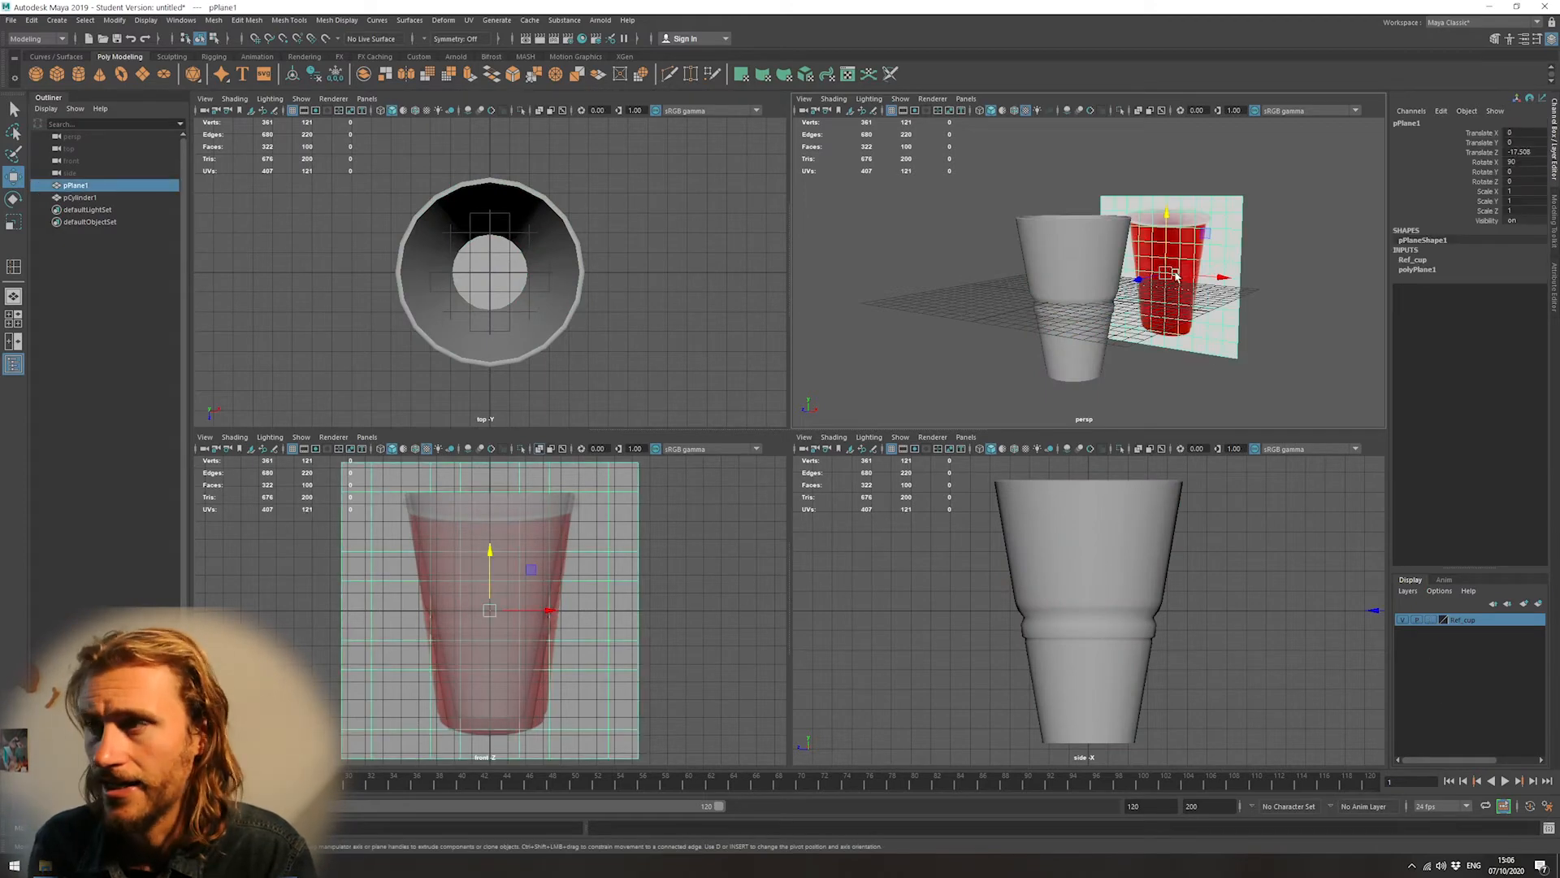
left_click(1436, 620)
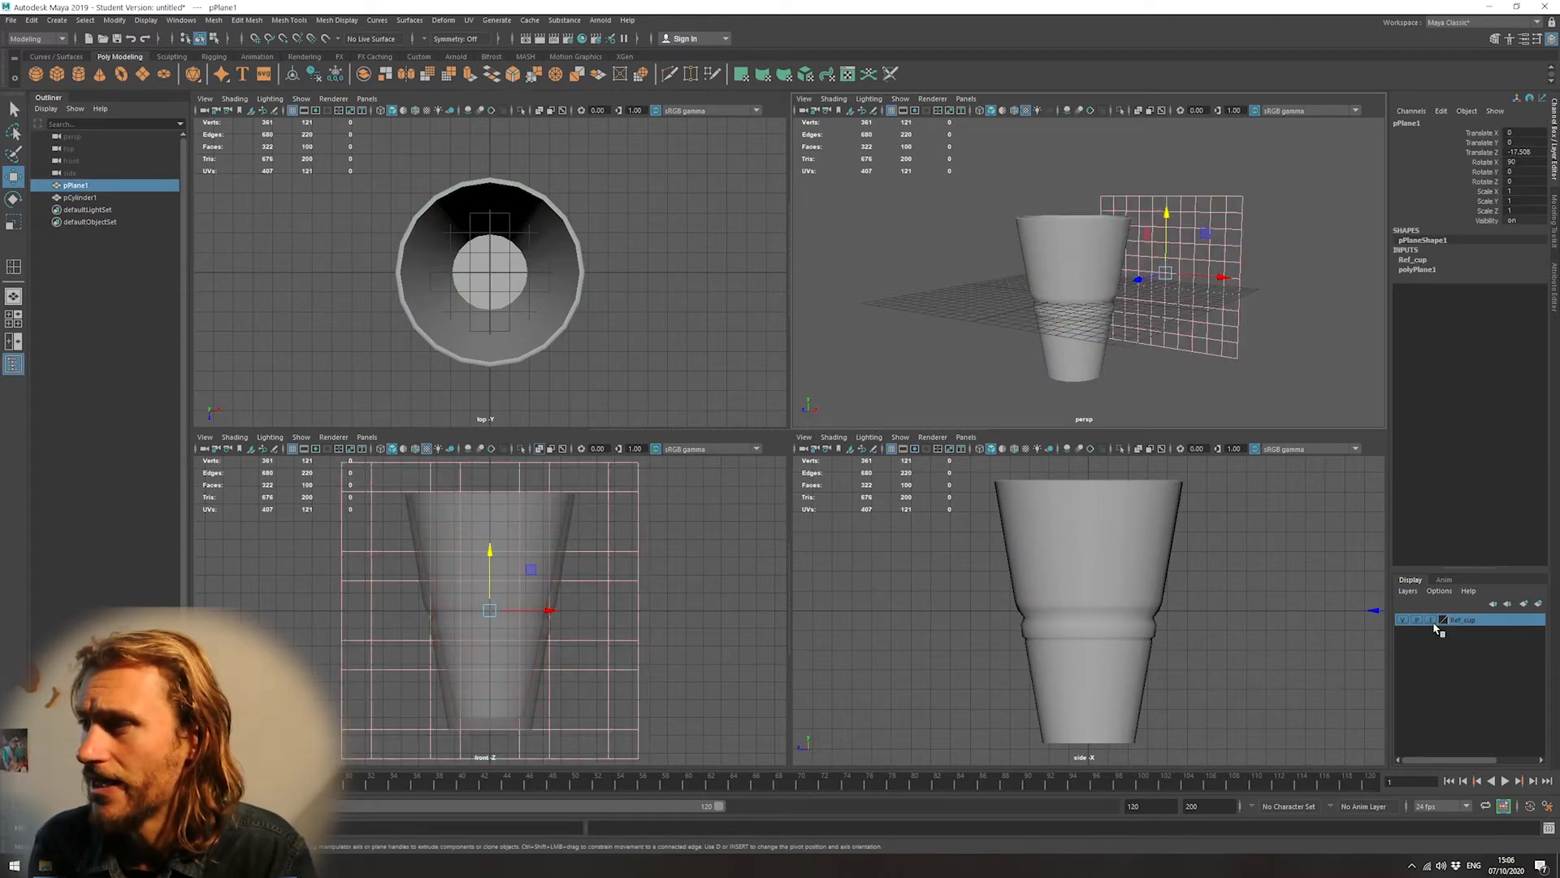
left_click(1432, 621)
Create a second display layer from the cup cylinder and set that layer to Template
left_click(1073, 299)
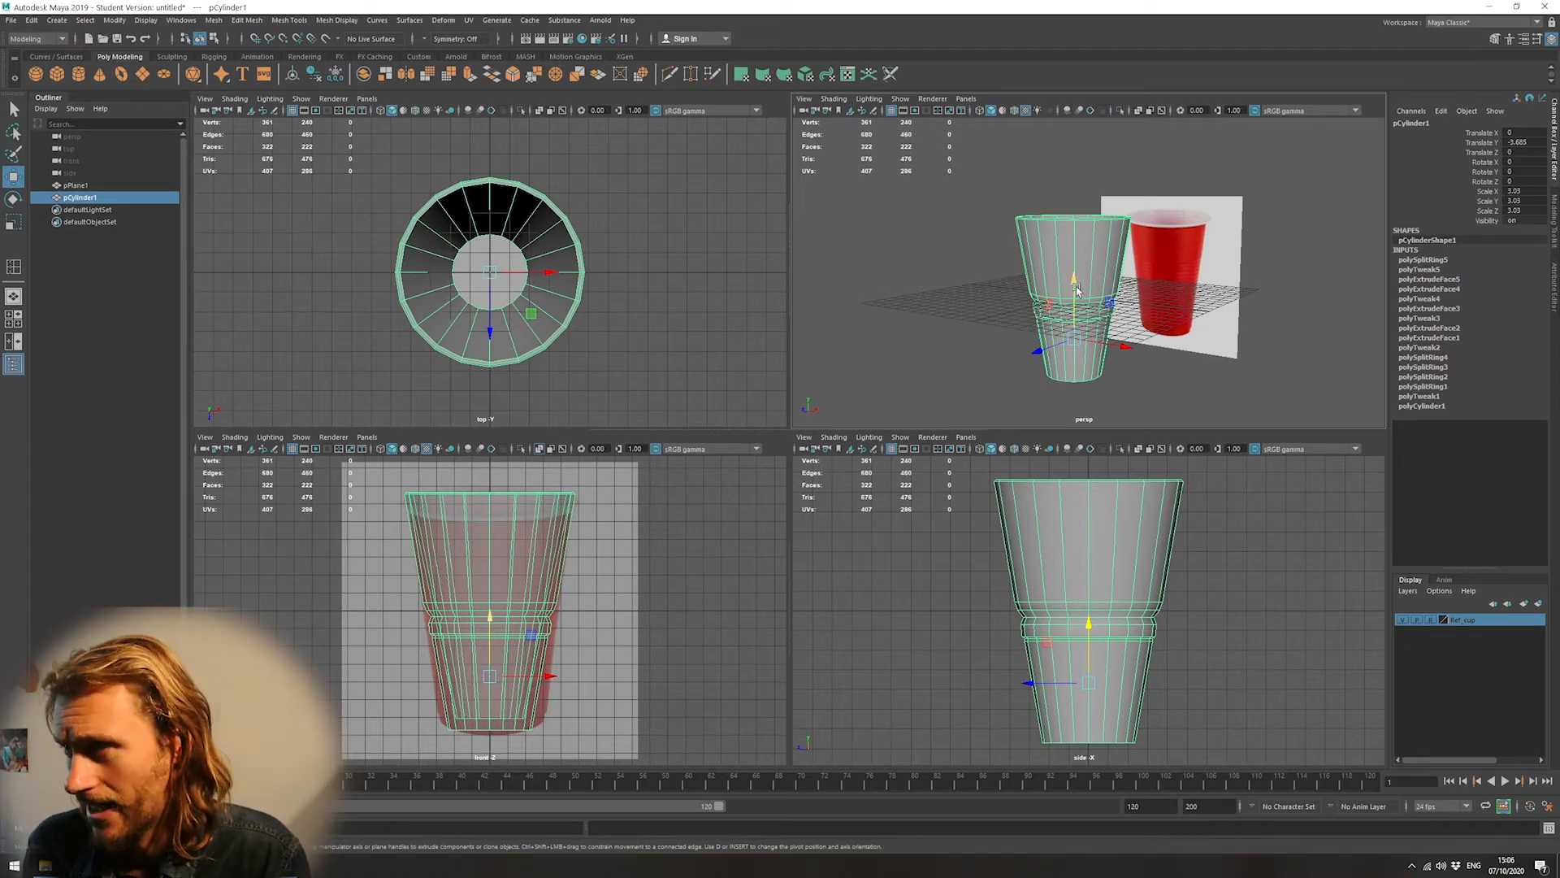
left_click(1540, 606)
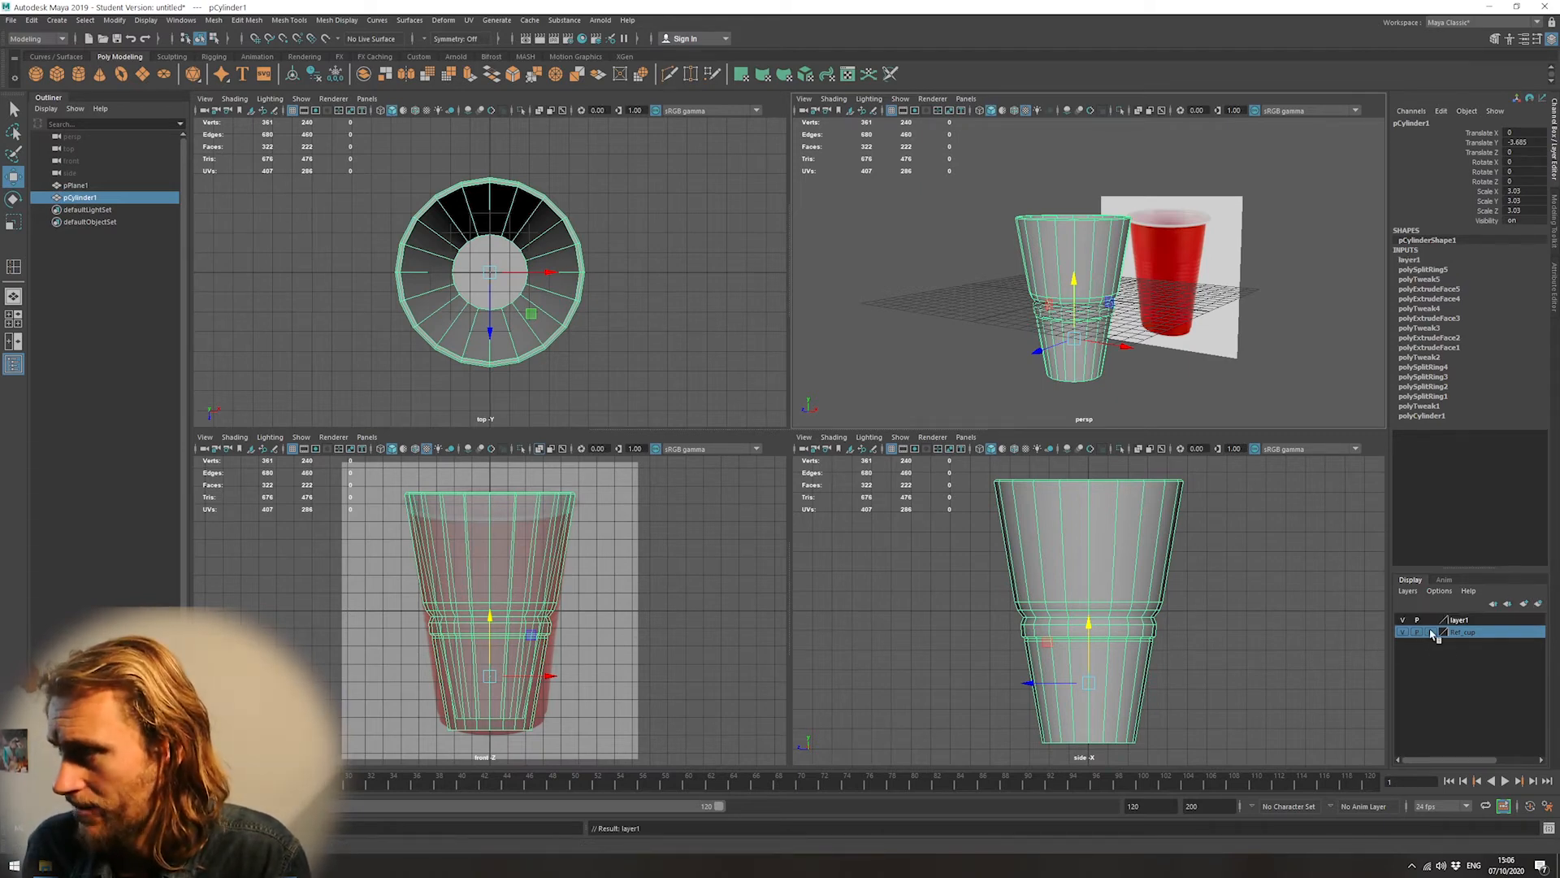
left_click(1431, 620)
Examine the templated wireframe cup against the red cup reference plane from several angles in the perspective view
left_click(1120, 368)
left_click_drag(1106, 315, 1110, 246, "alt")
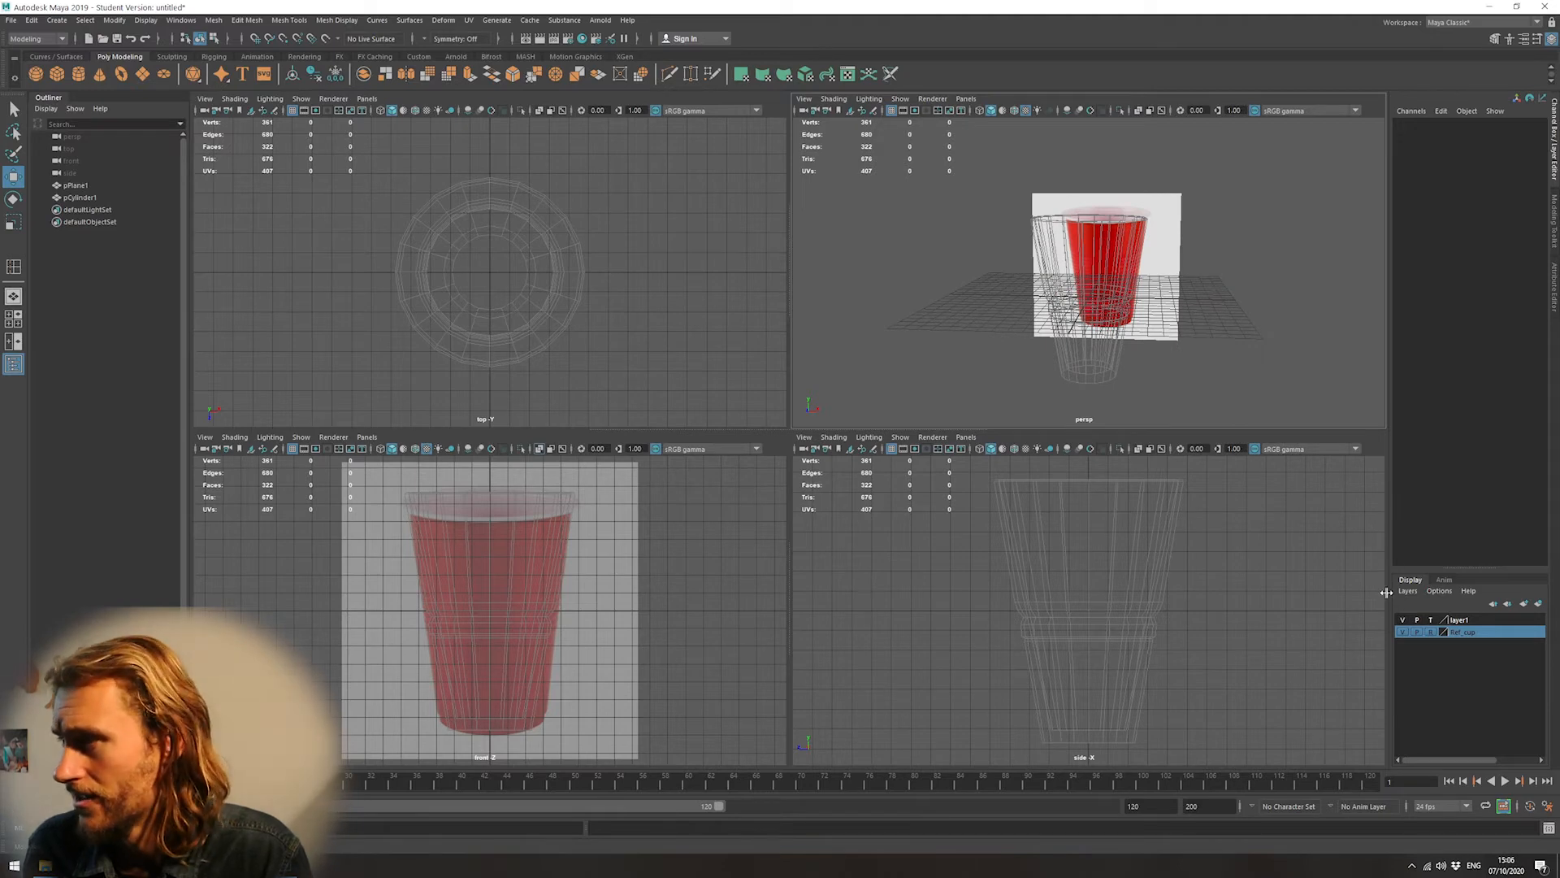
left_click(1492, 620)
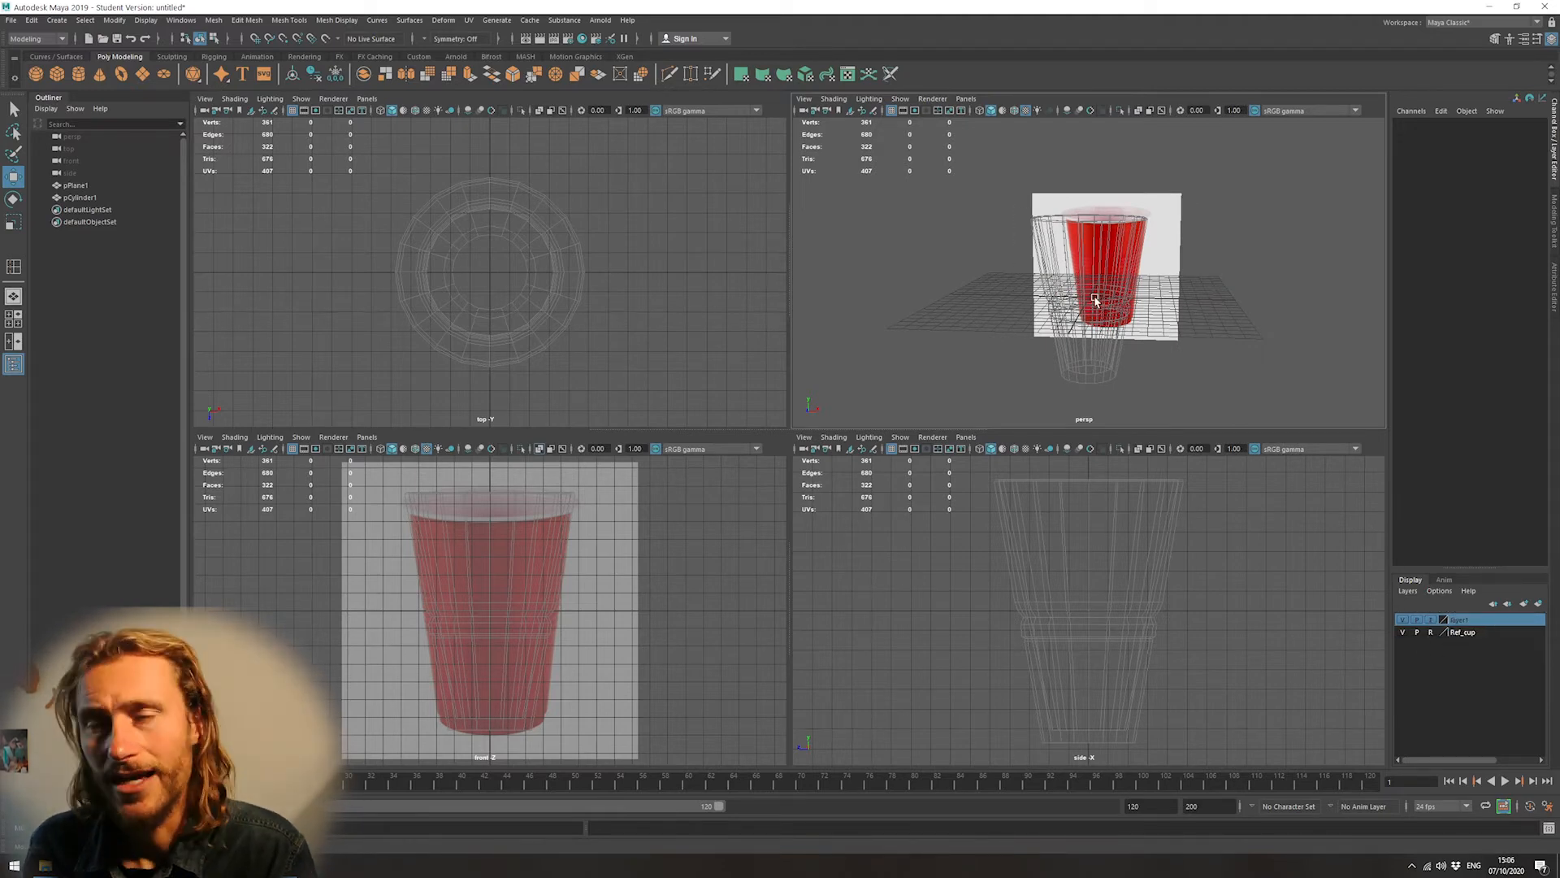
left_click_drag(1232, 356, 1205, 359, "alt")
left_click_drag(1125, 282, 1131, 302, "alt")
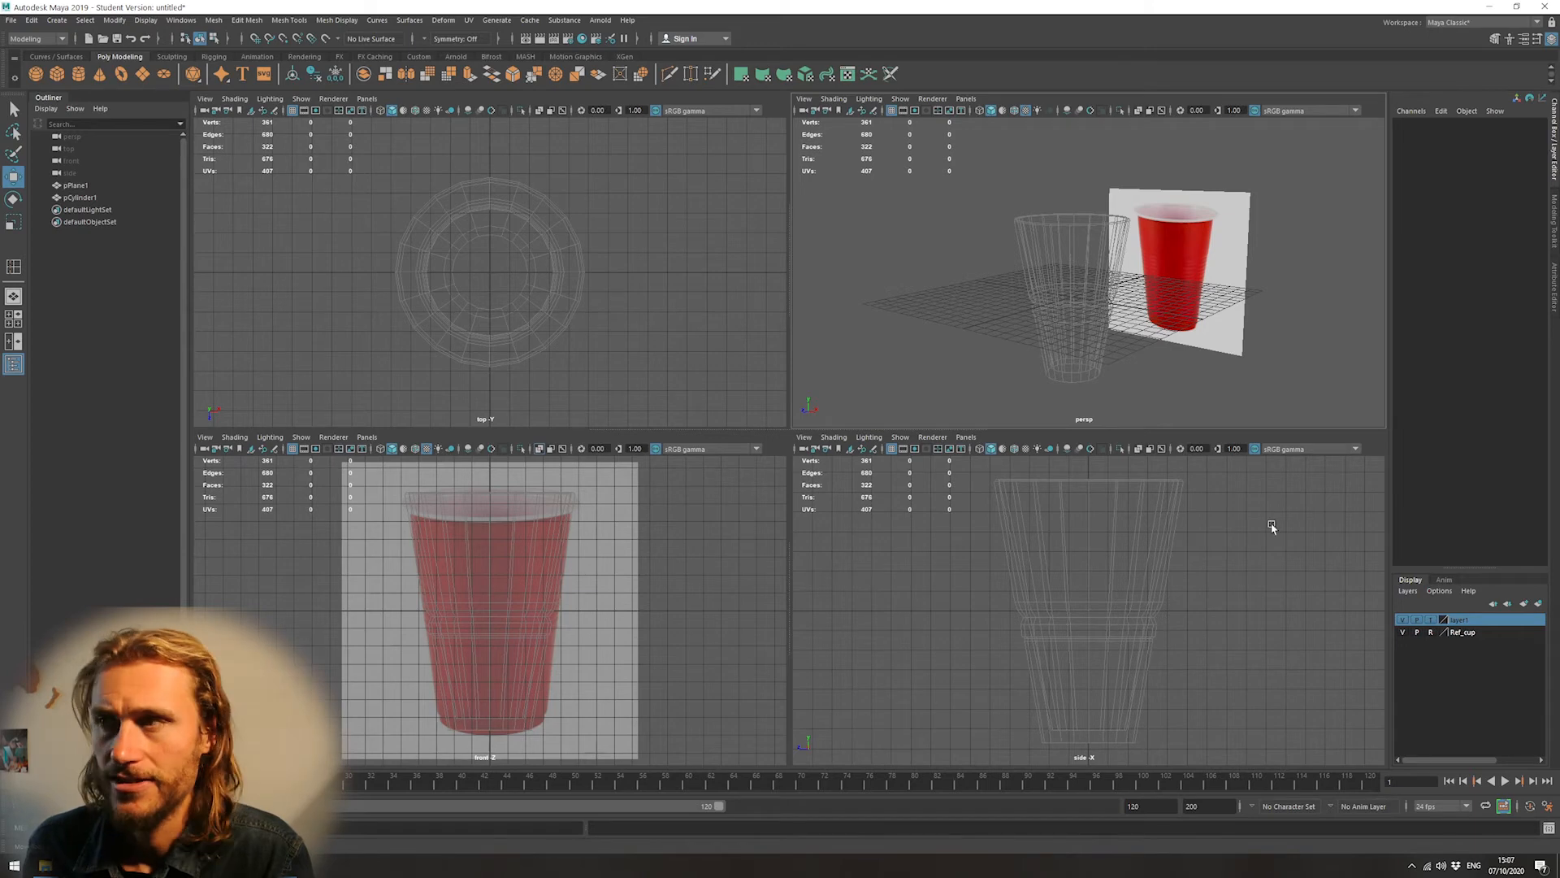
left_click_drag(1095, 303, 1113, 296, "alt")
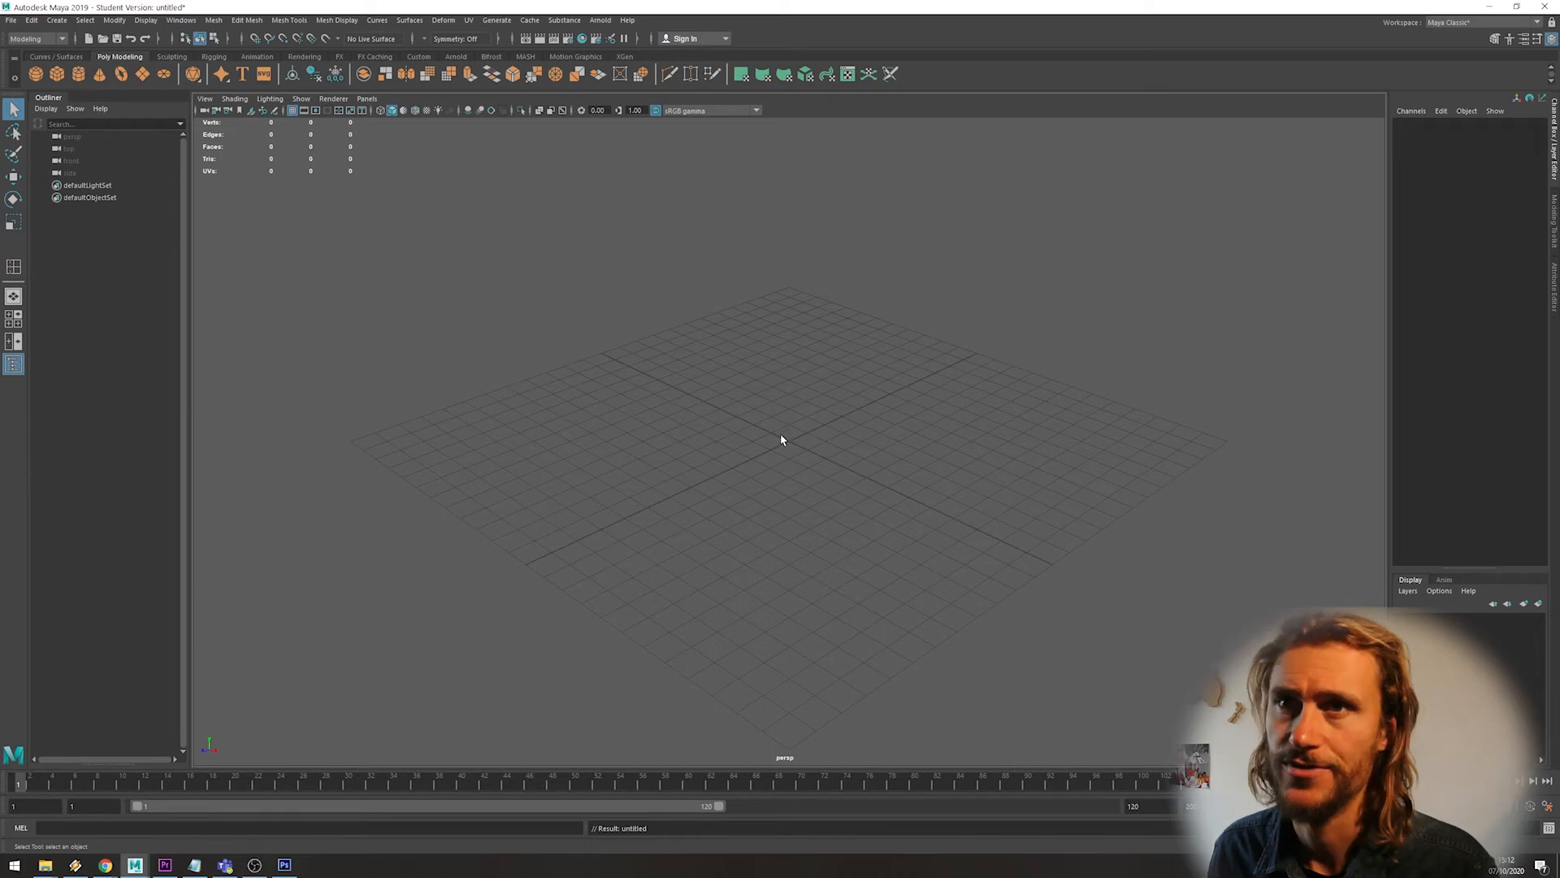
Create a polygon cube at the grid origin and expand its polyCube1 construction inputs
left_click(56, 73)
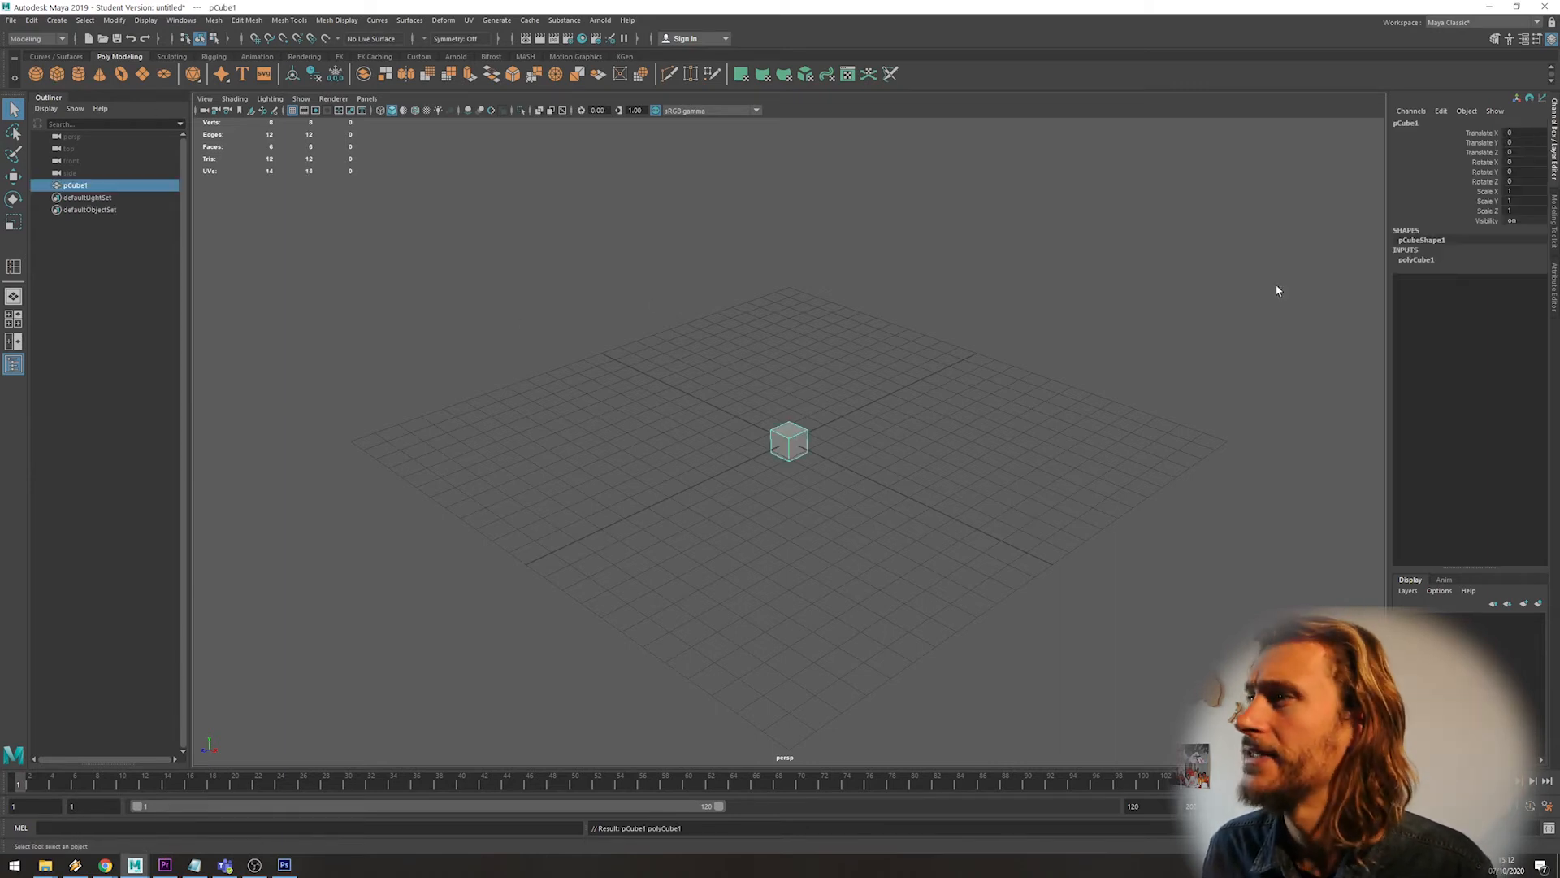
left_click(1418, 260)
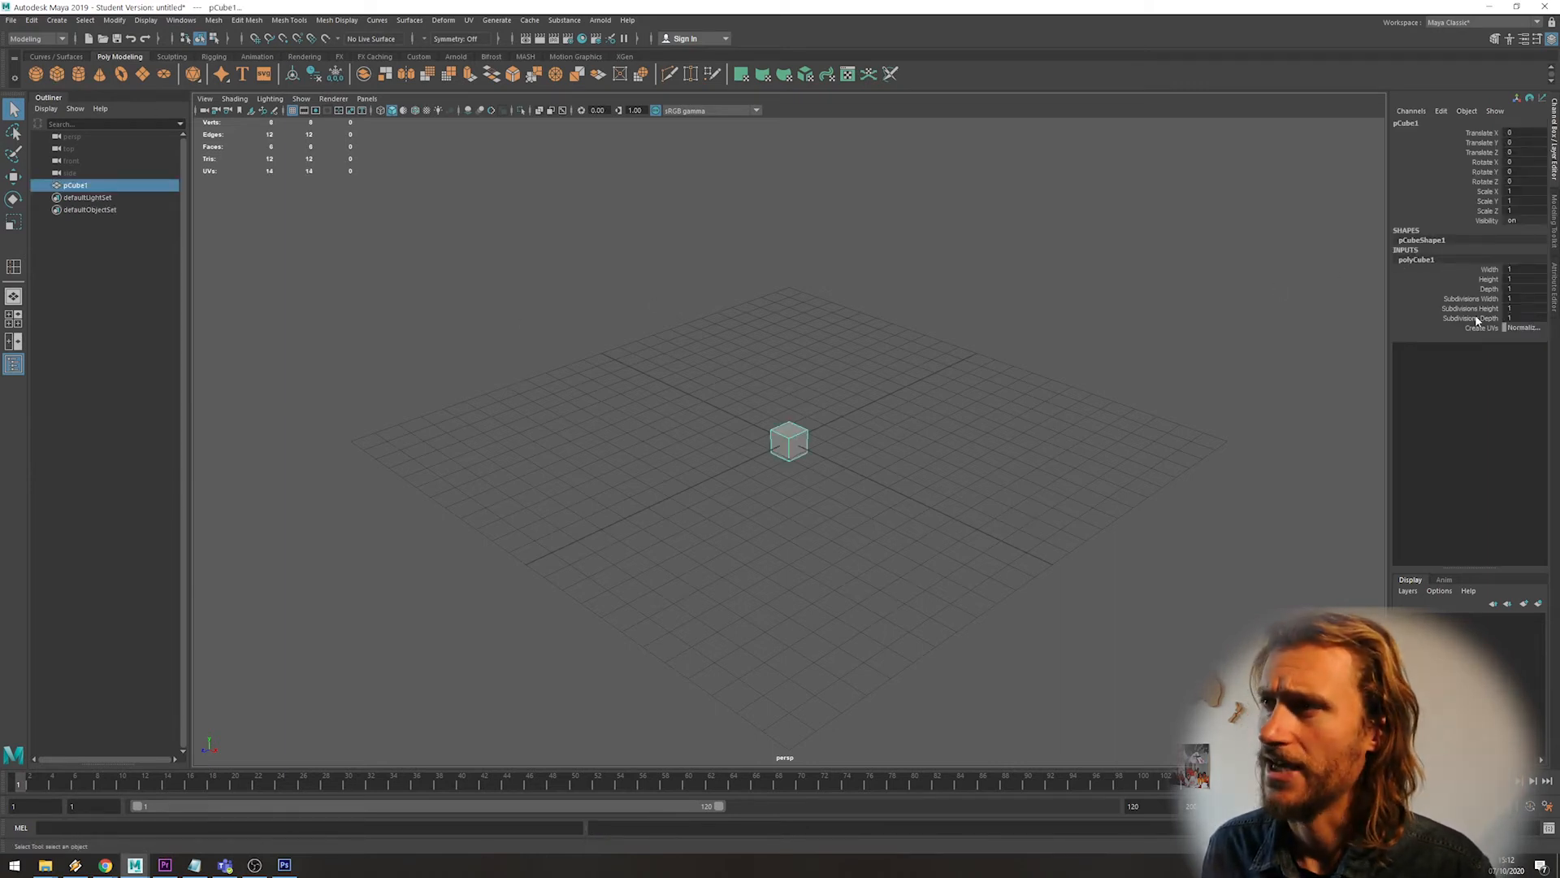
Extrude the cube's top face upward by about 1.04 units
right_click(794, 446)
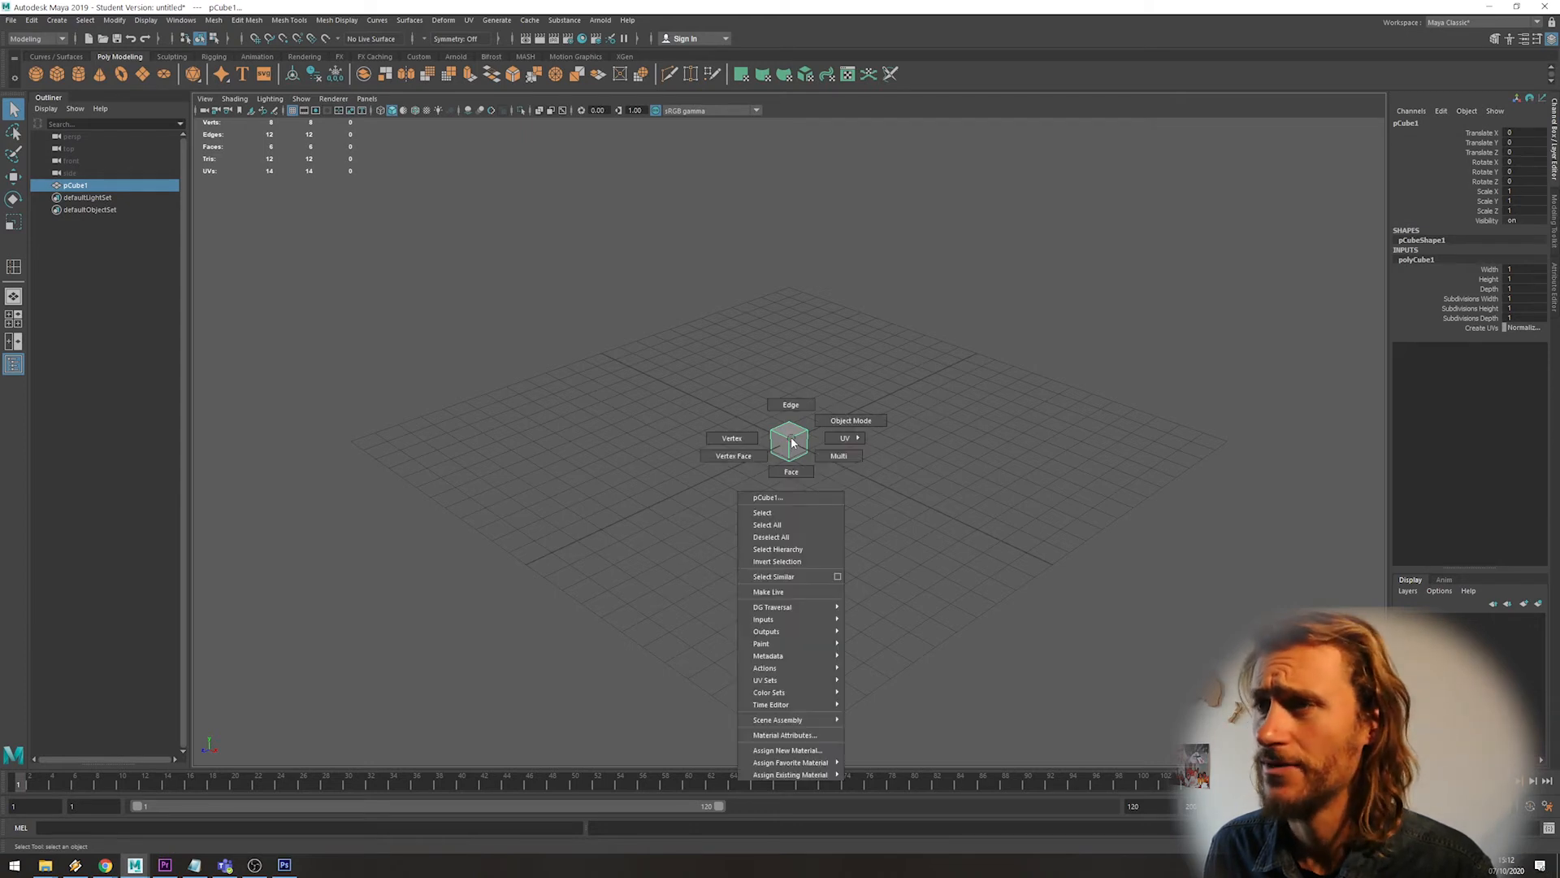
right_click_drag(795, 463, 795, 466)
left_click(790, 431)
left_click(470, 76)
left_click_drag(790, 392, 790, 366)
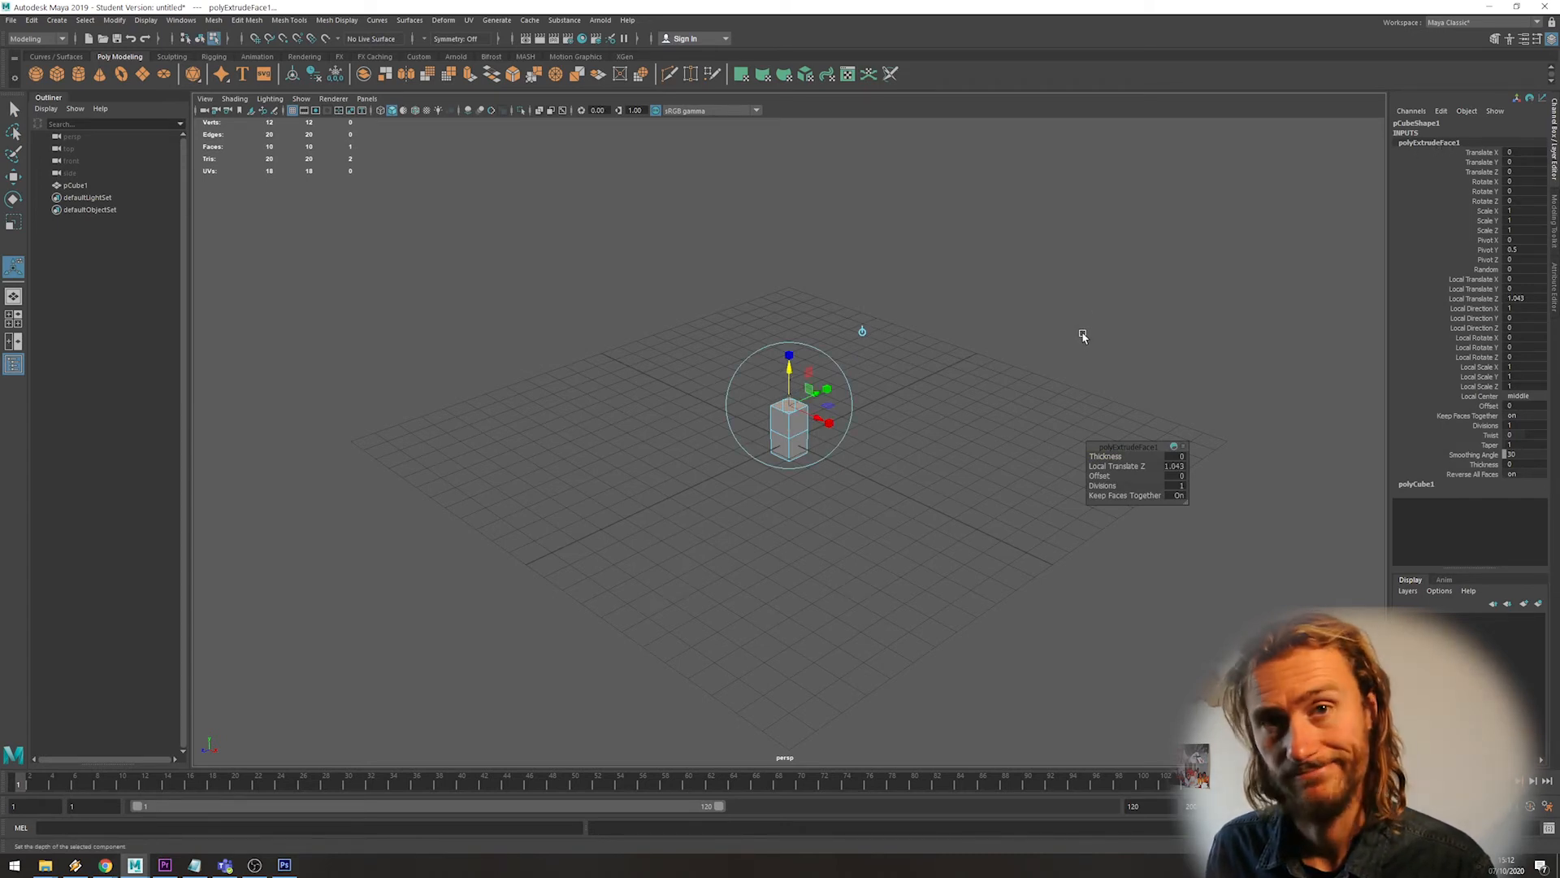
Extrude the top face again and adjust this extrusion's Local Translate Z to about 2.26
key("ctrl+e")
left_click_drag(790, 372, 790, 331)
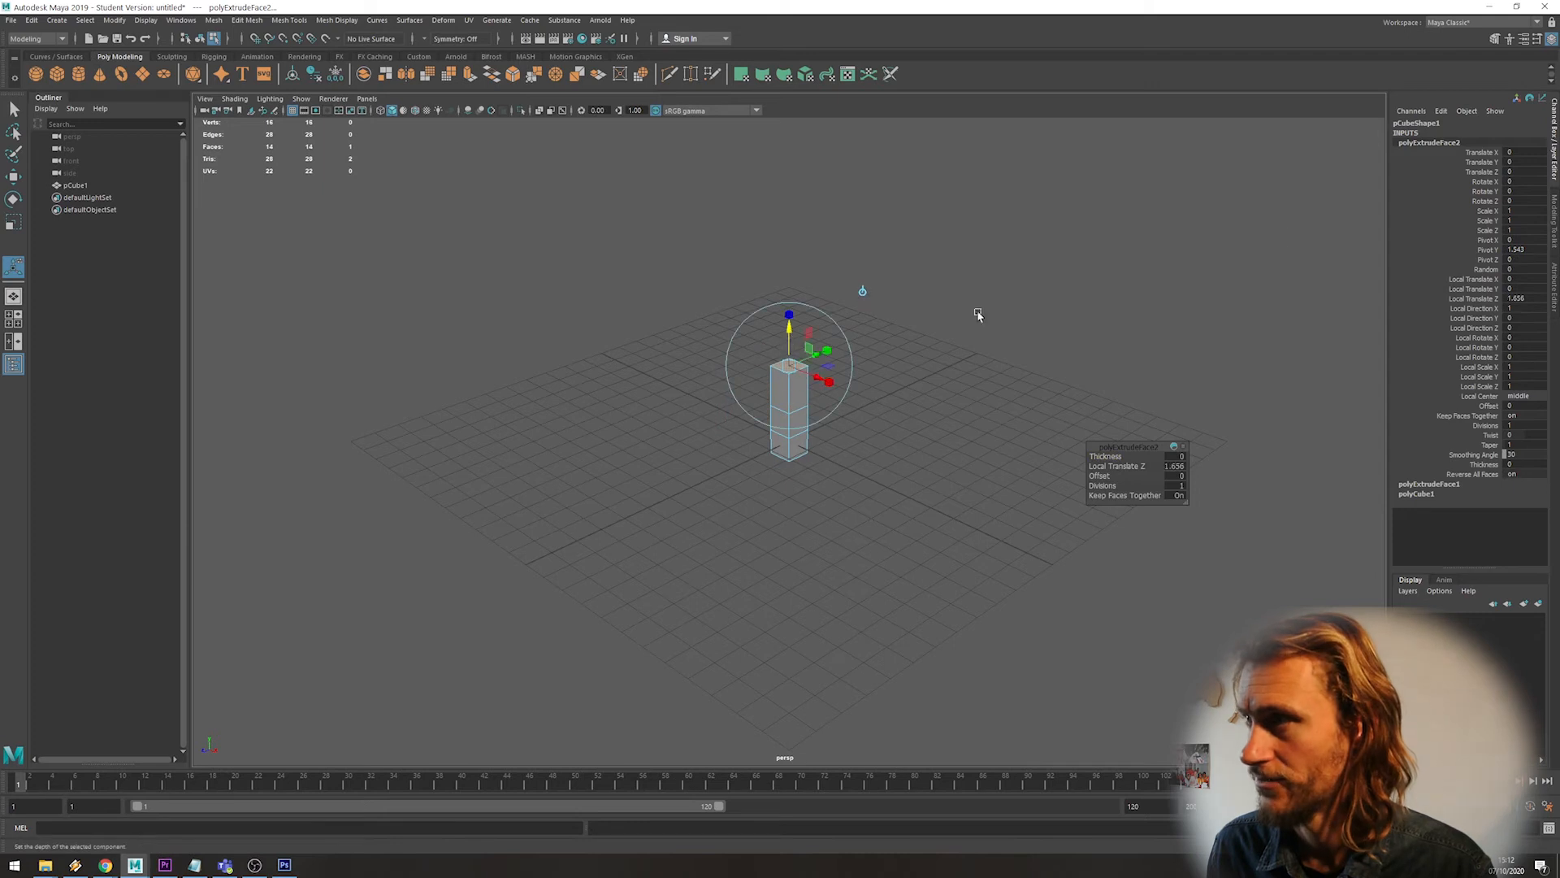
left_click(1472, 299)
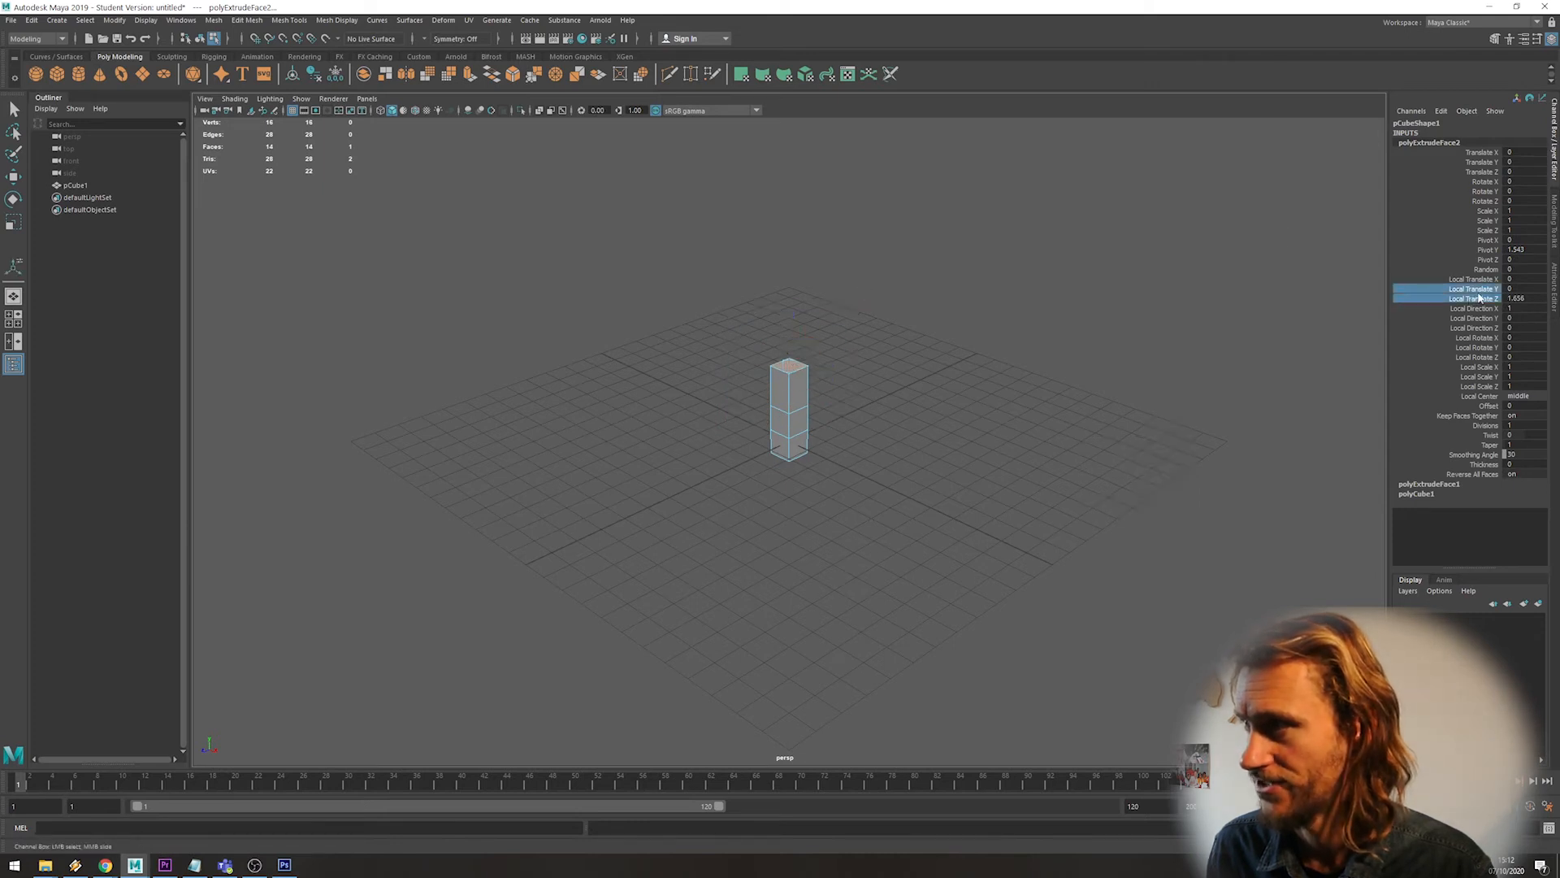
mouse_move(1225, 299)
middle_mouse_down()
mouse_move(1184, 303)
mouse_move(1226, 269)
middle_mouse_up()
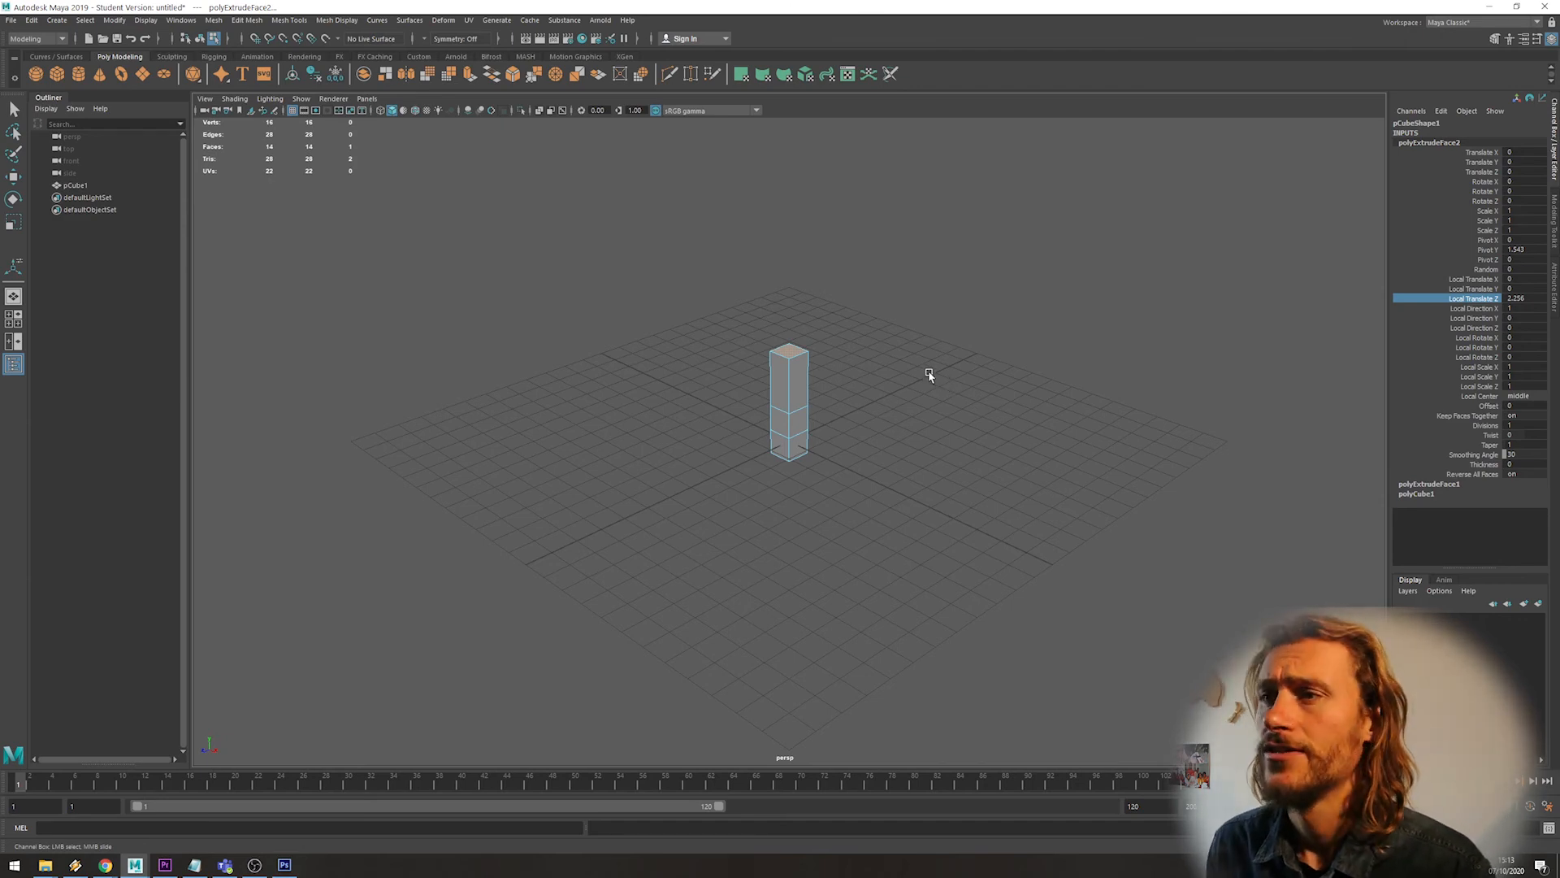
Return the extruded cube to object mode and delete all construction history in the scene
key("t")
left_click(804, 380)
right_click_drag(789, 379, 822, 366)
key("q")
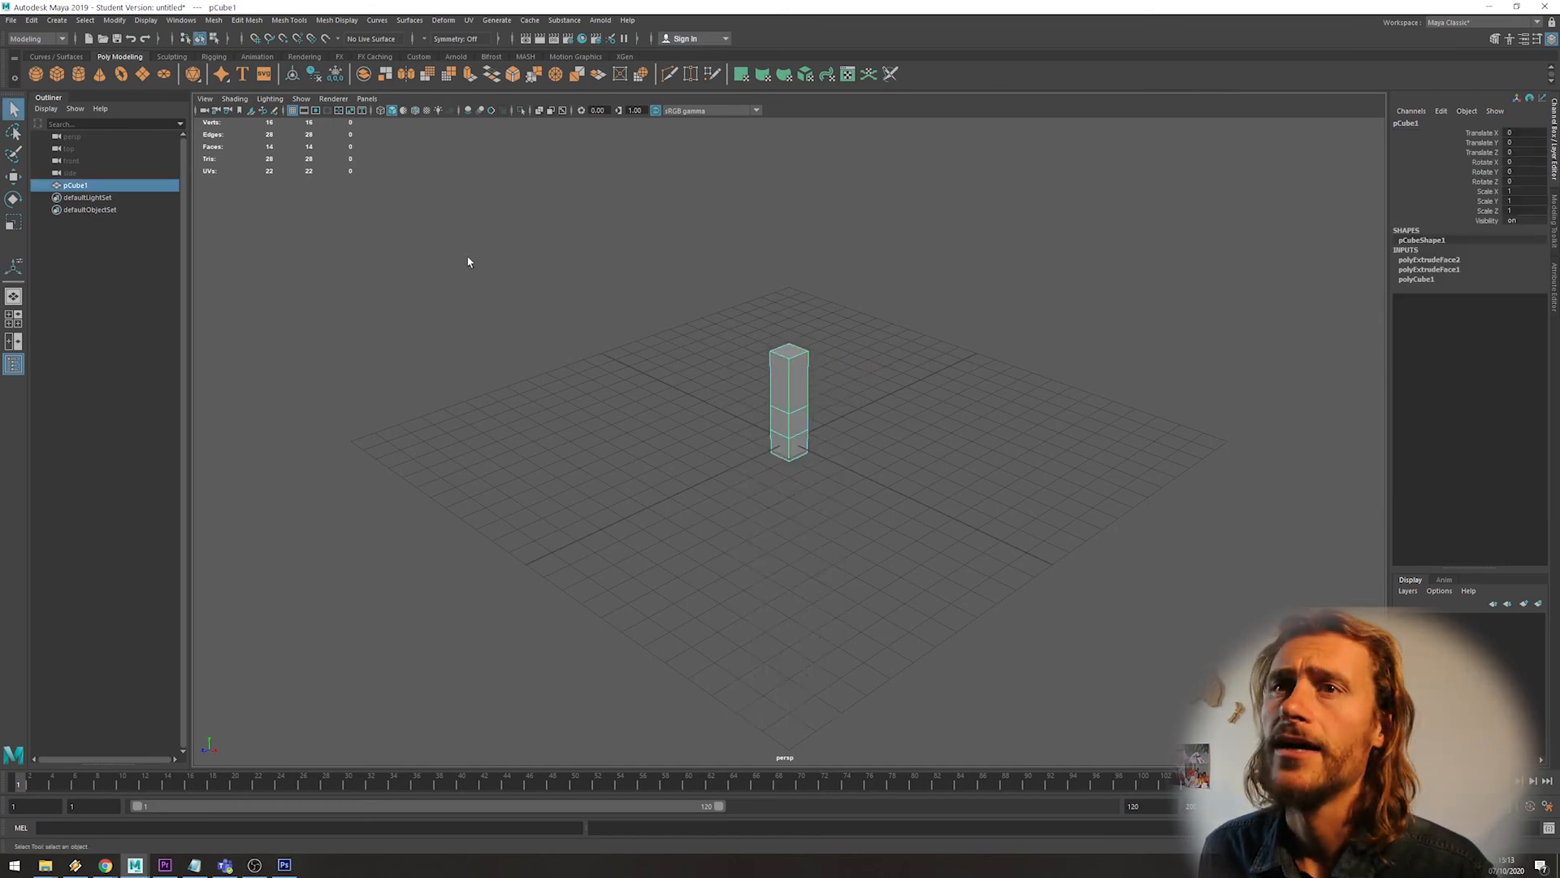
left_click(113, 21)
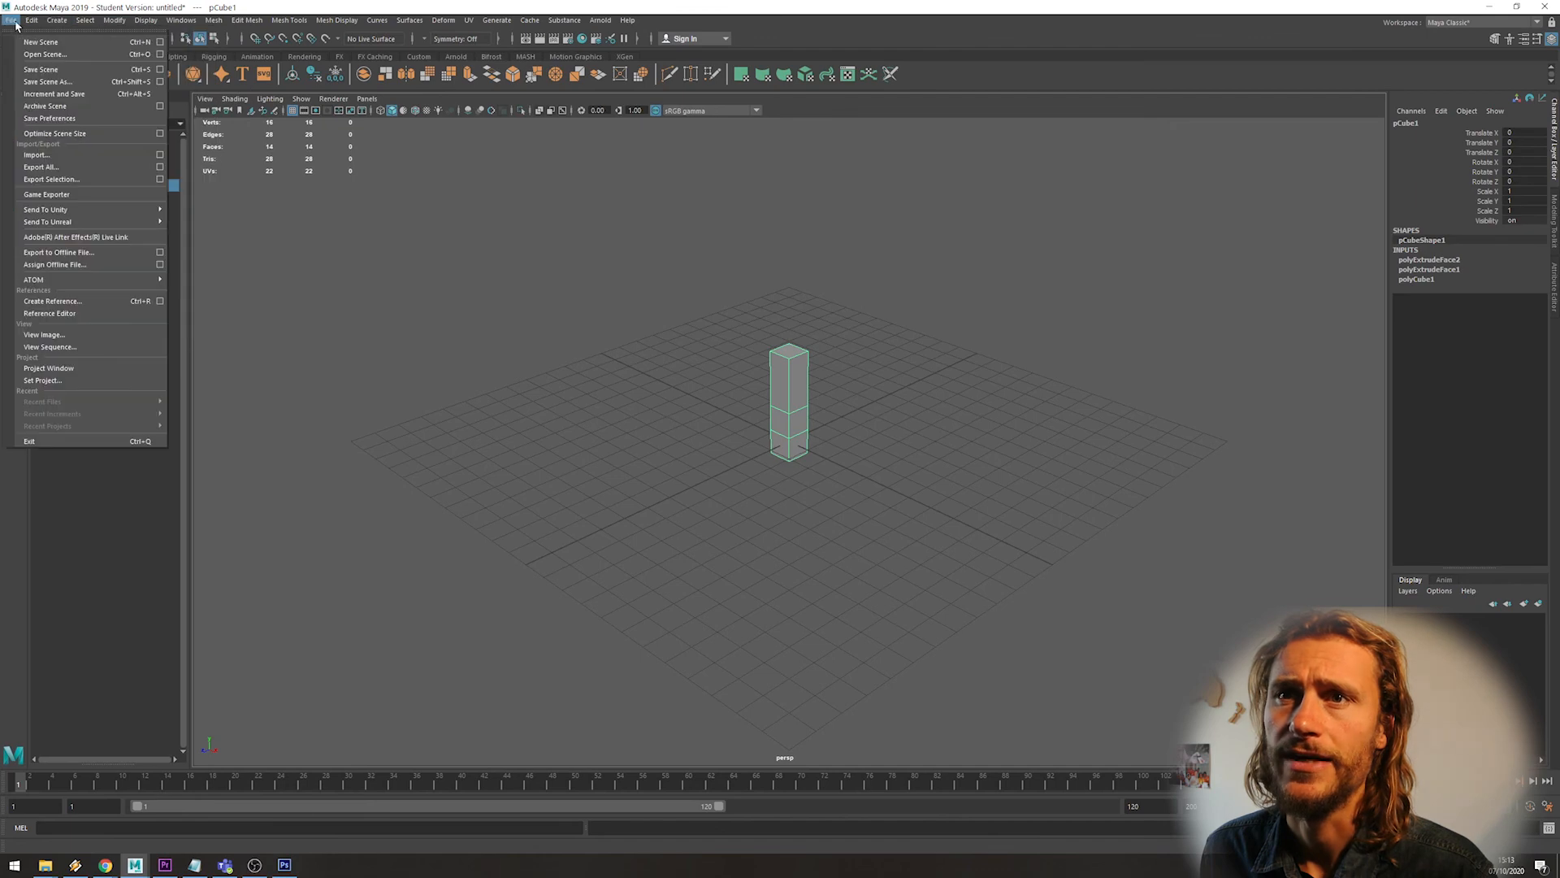
mouse_move(31, 22)
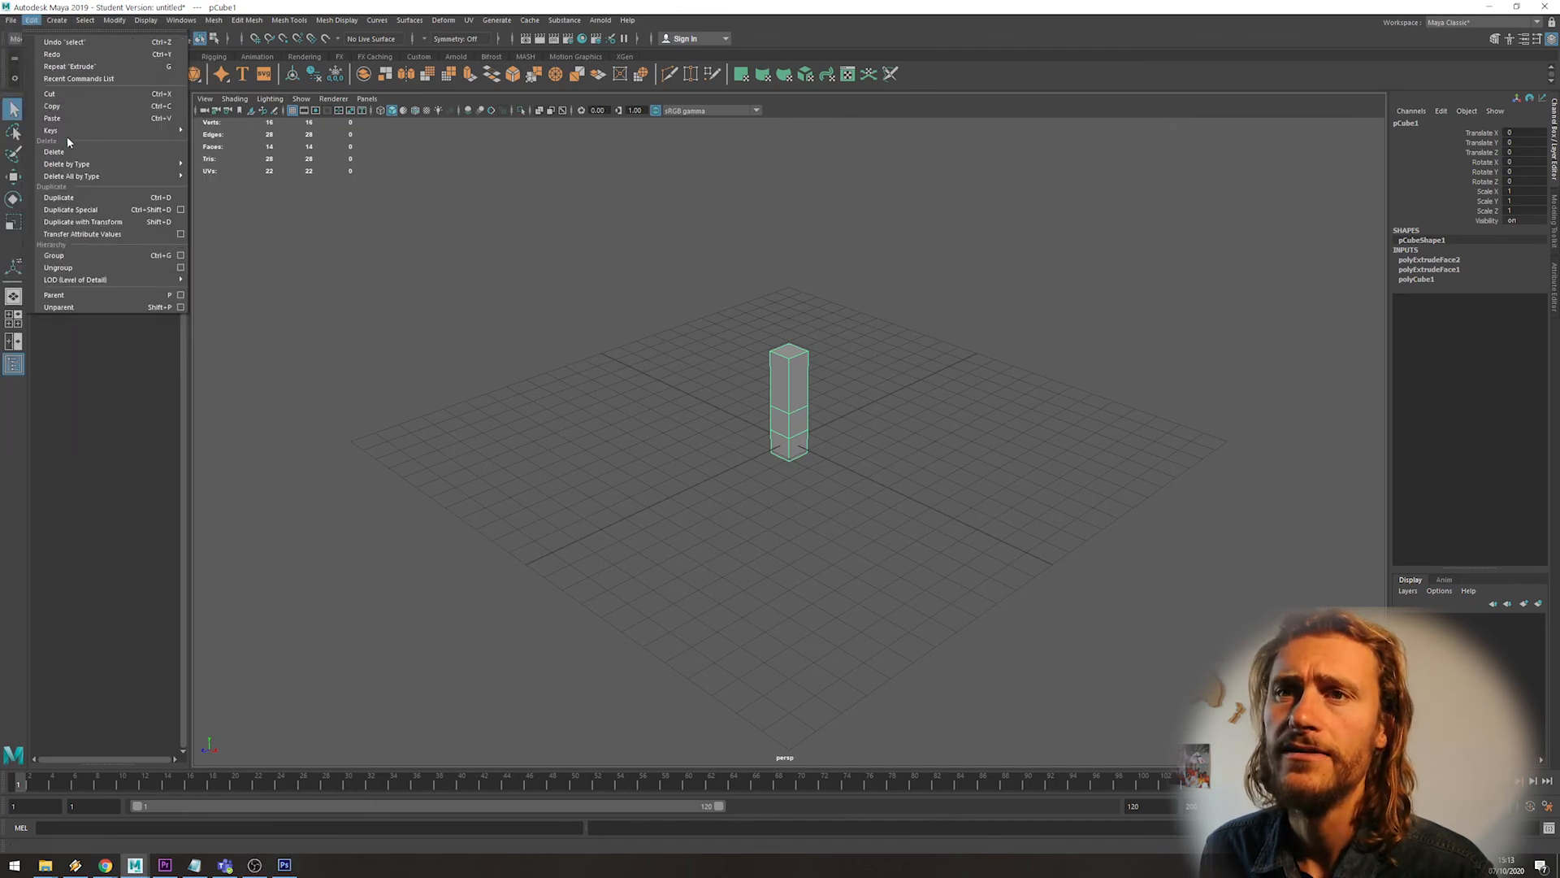
mouse_move(90, 178)
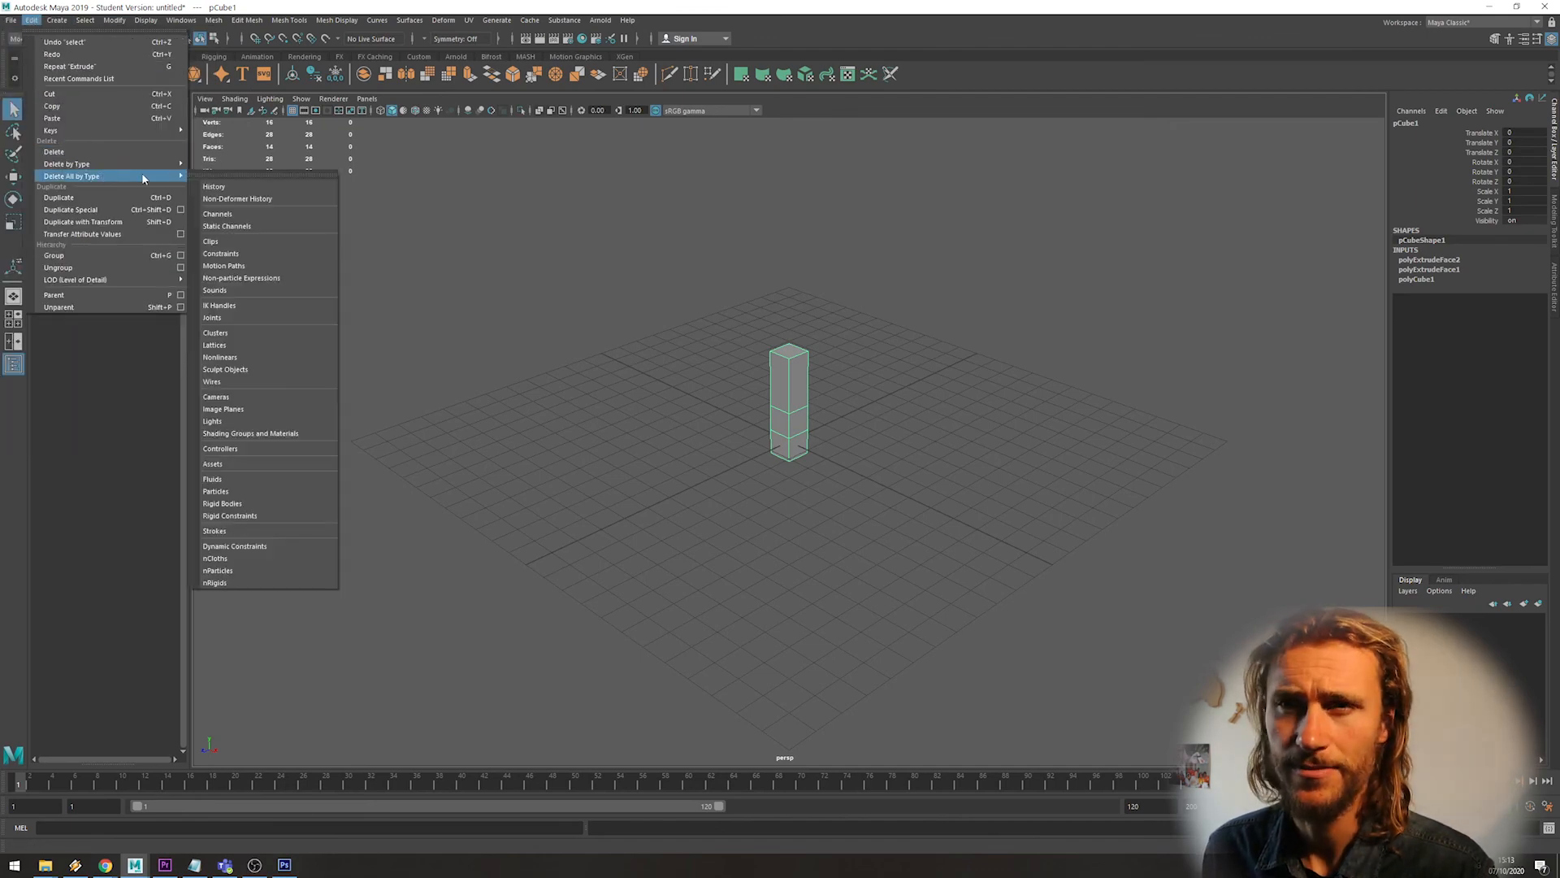
left_click(235, 189)
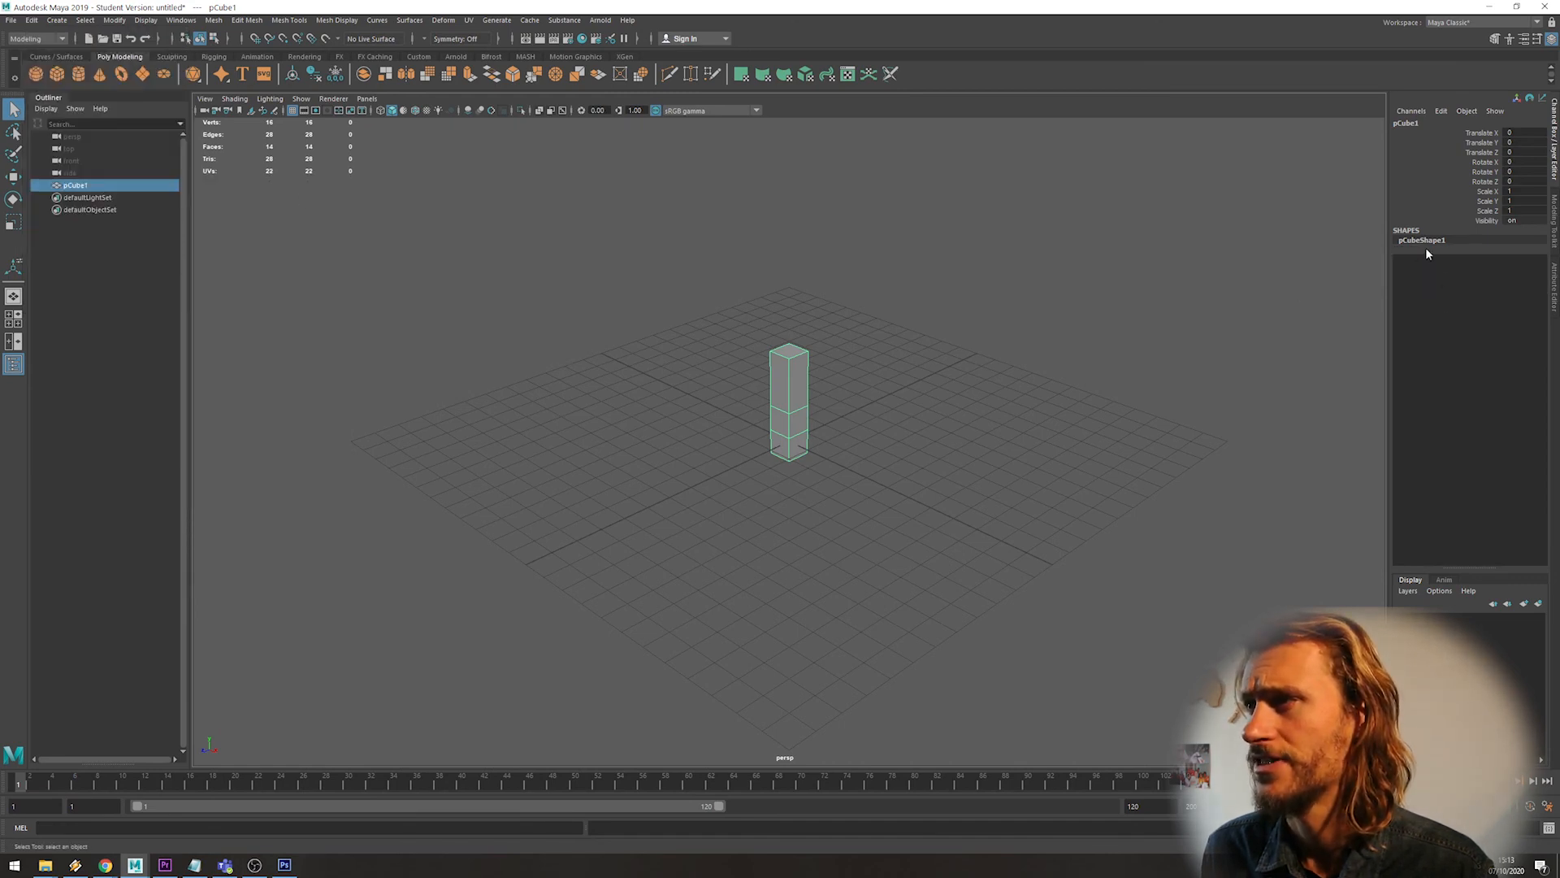